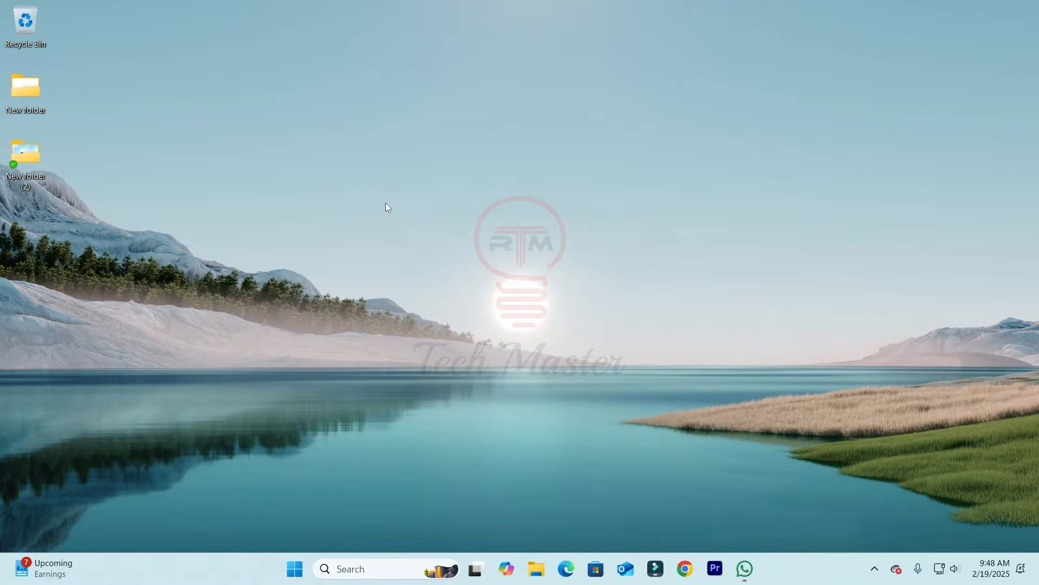
Step: Switch to Chrome and search Google for "windows 7 download iso"
click(685, 568)
click(347, 260)
click(379, 281)
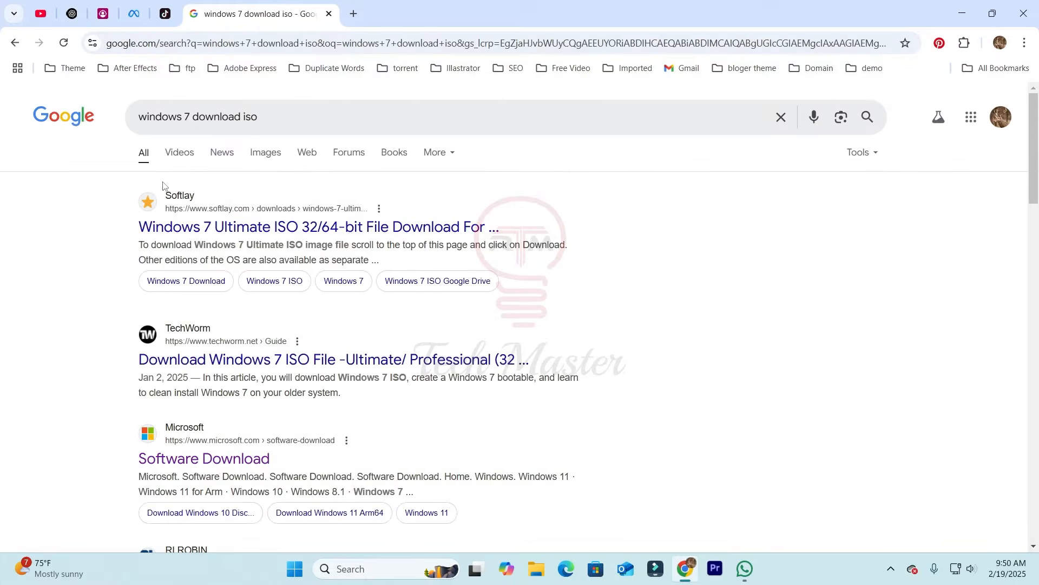
Step: Open Microsoft's Software Download search result in a new tab and switch to that tab
scroll(108, 244, down, 4)
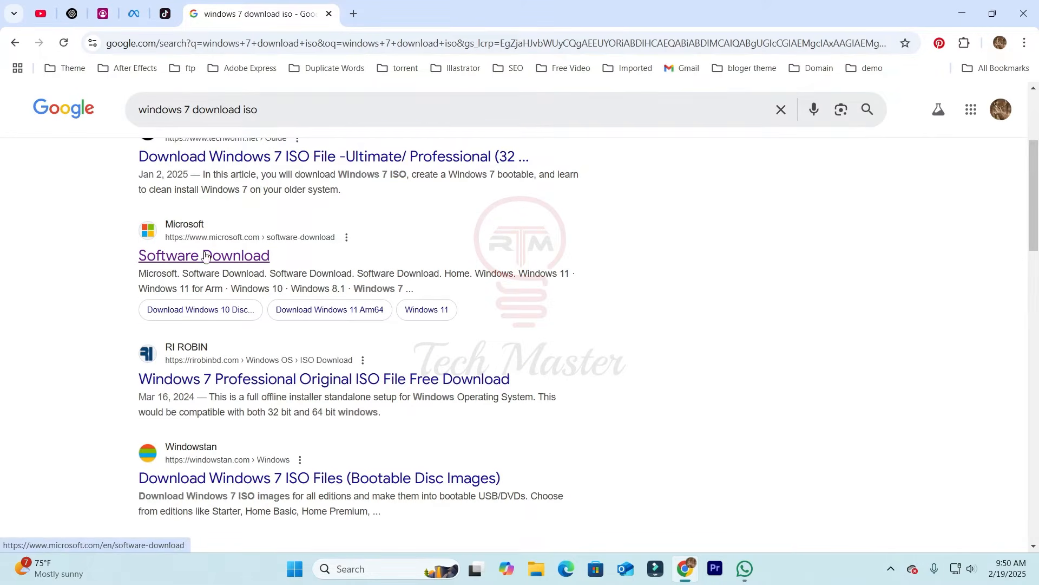
right_click(181, 259)
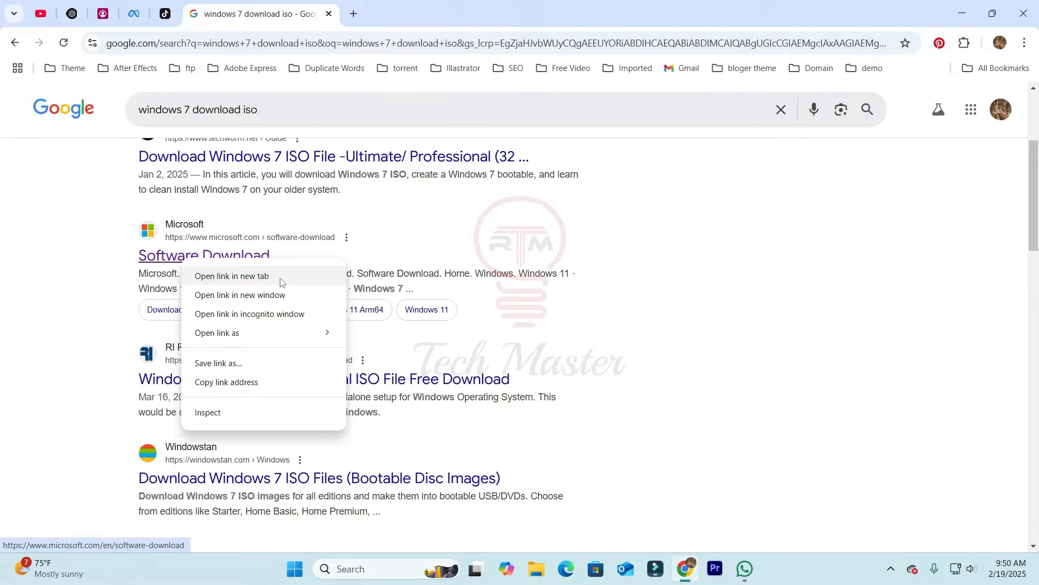
click(280, 276)
click(446, 10)
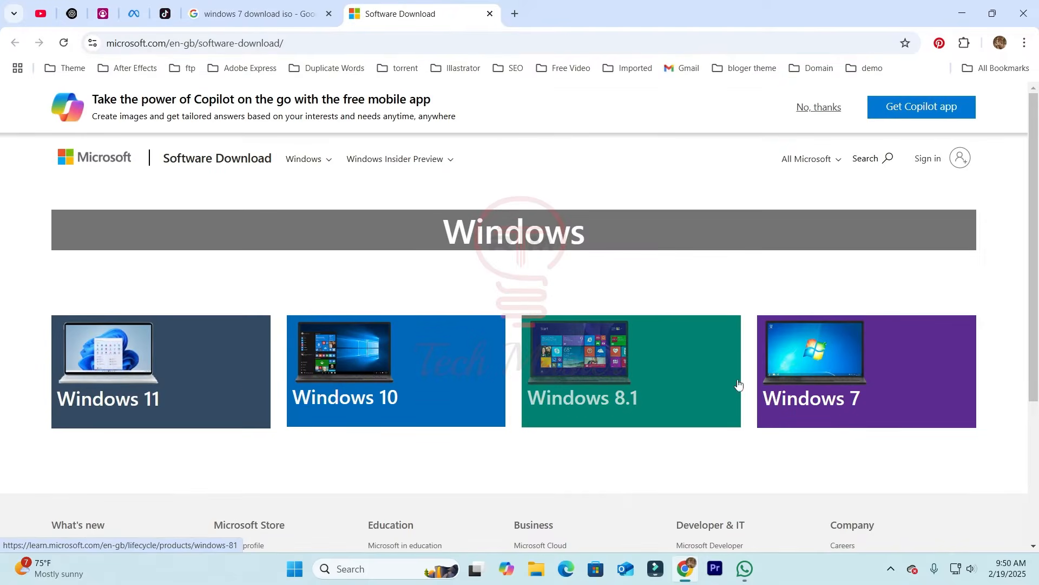
Step: Open Microsoft's Windows 7 page and examine the product's row in the Support Dates table
click(885, 374)
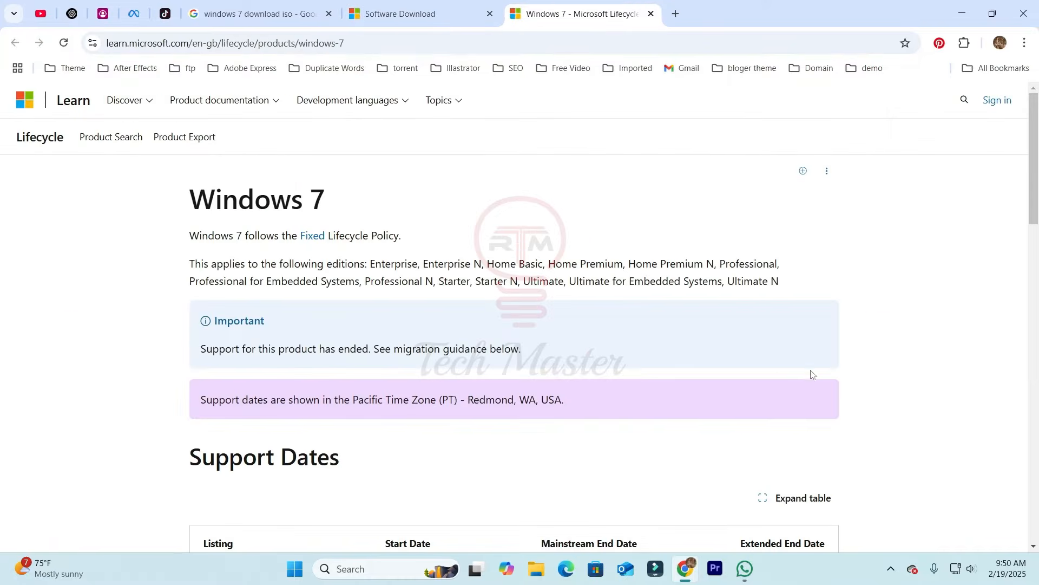
scroll(812, 374, down, 6)
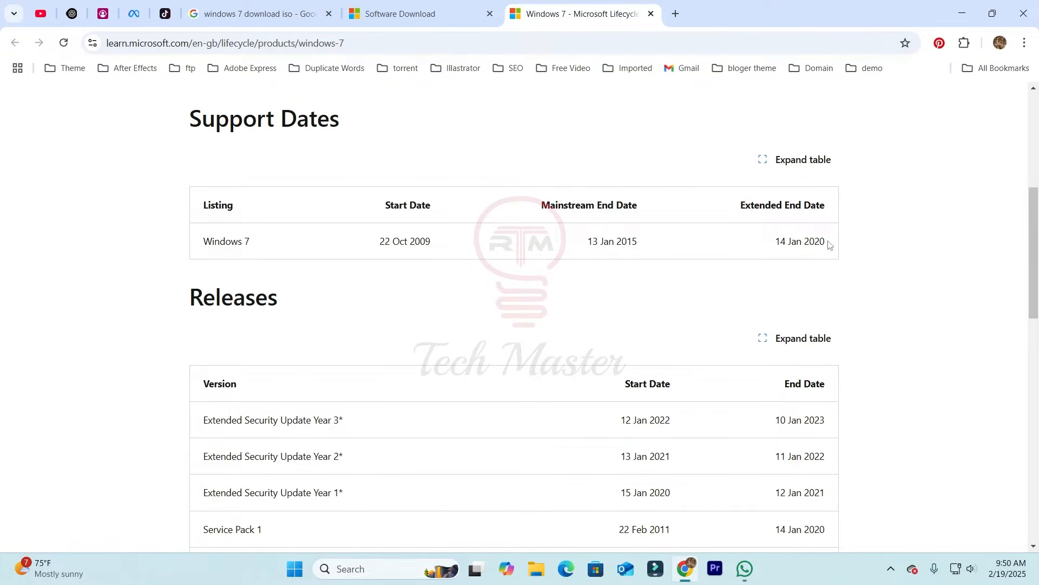
drag(829, 247, 194, 223)
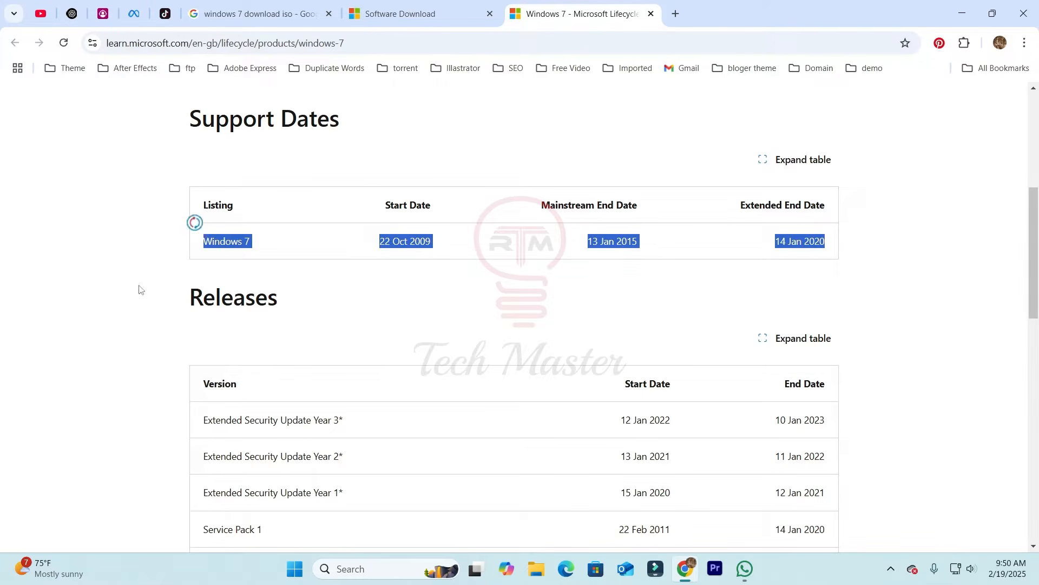
click(139, 289)
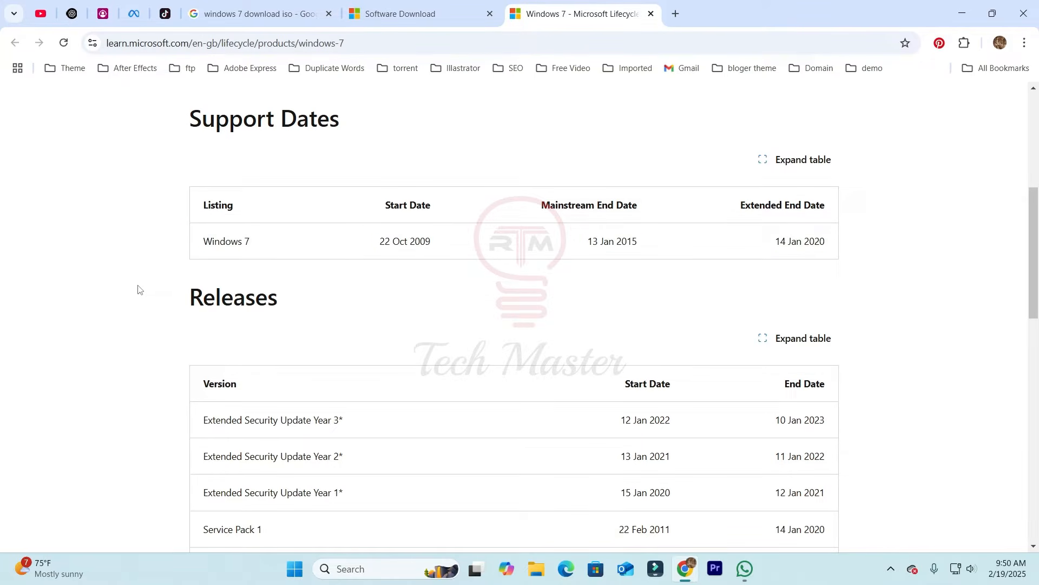
Step: Return to the Google results and look through the other sites offering Windows 7 ISO downloads
click(266, 12)
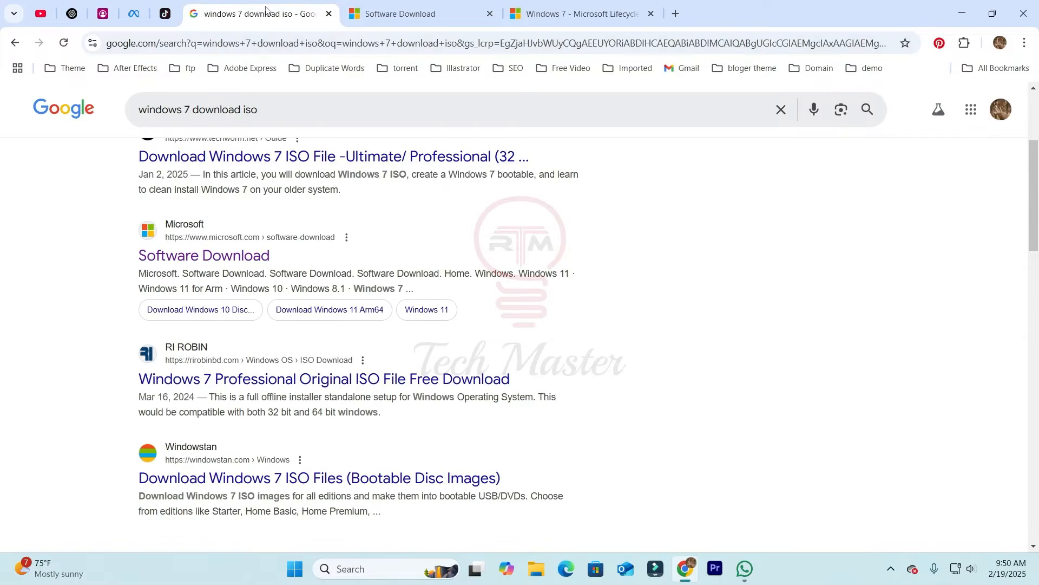
scroll(129, 196, up, 4)
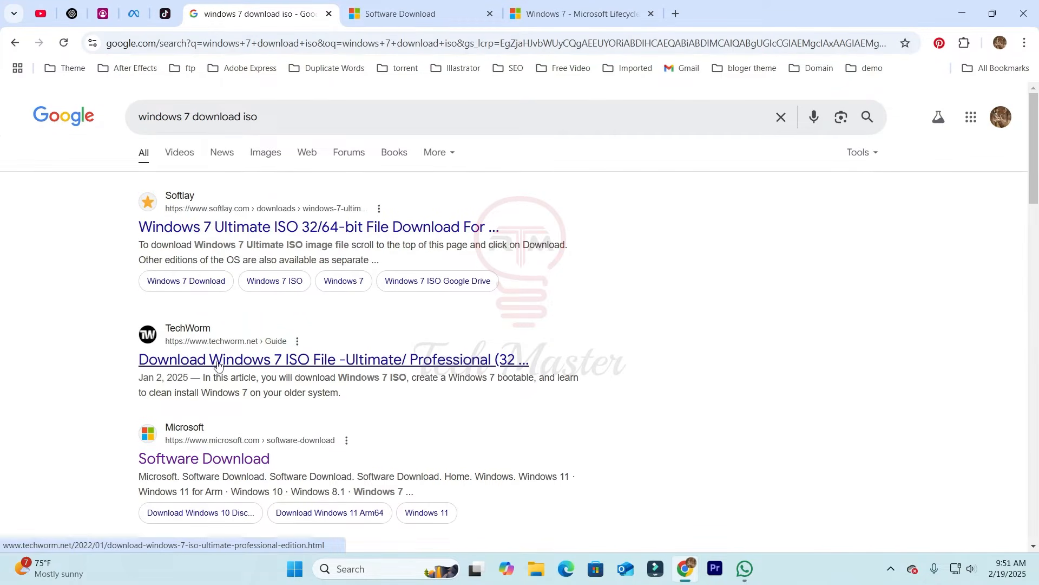
scroll(293, 352, down, 1)
scroll(108, 357, down, 2)
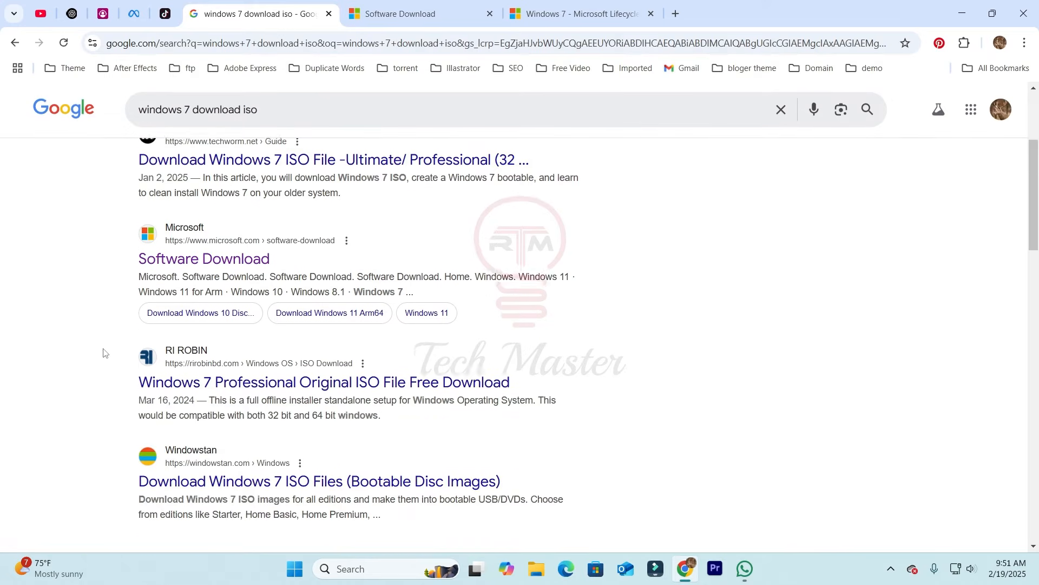
scroll(30, 340, up, 3)
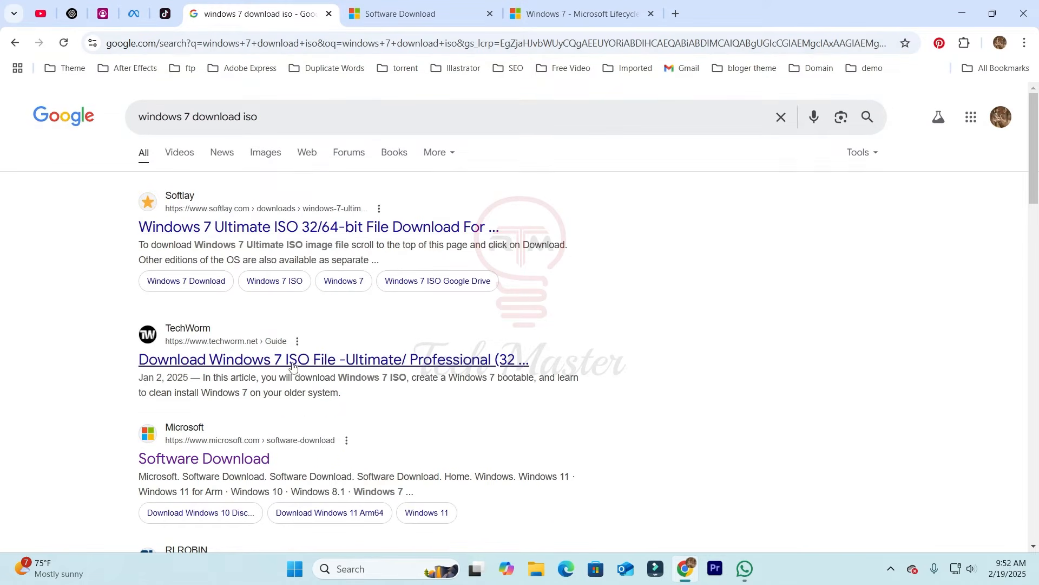
scroll(41, 370, down, 2)
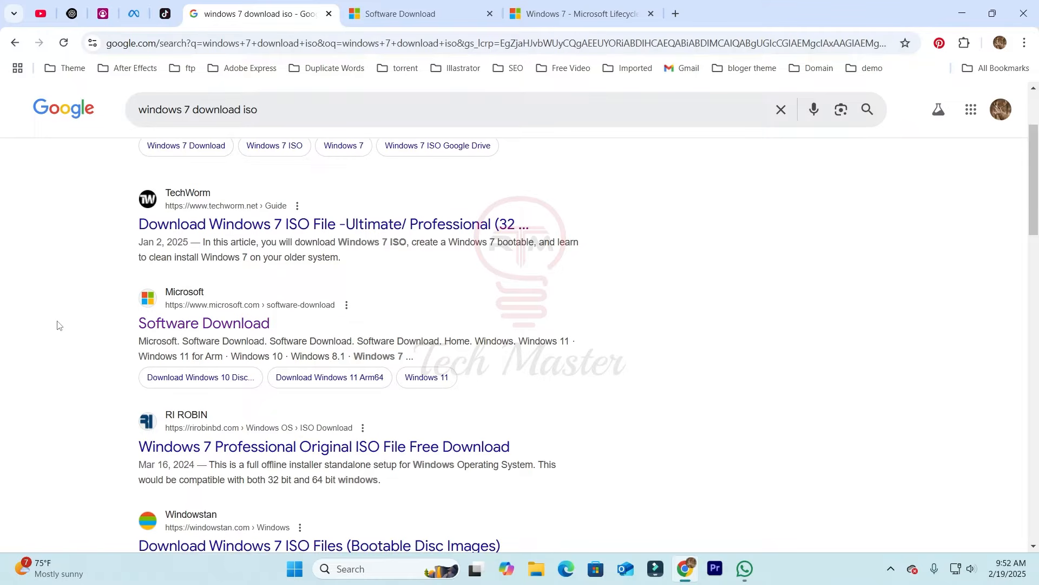
scroll(52, 257, up, 2)
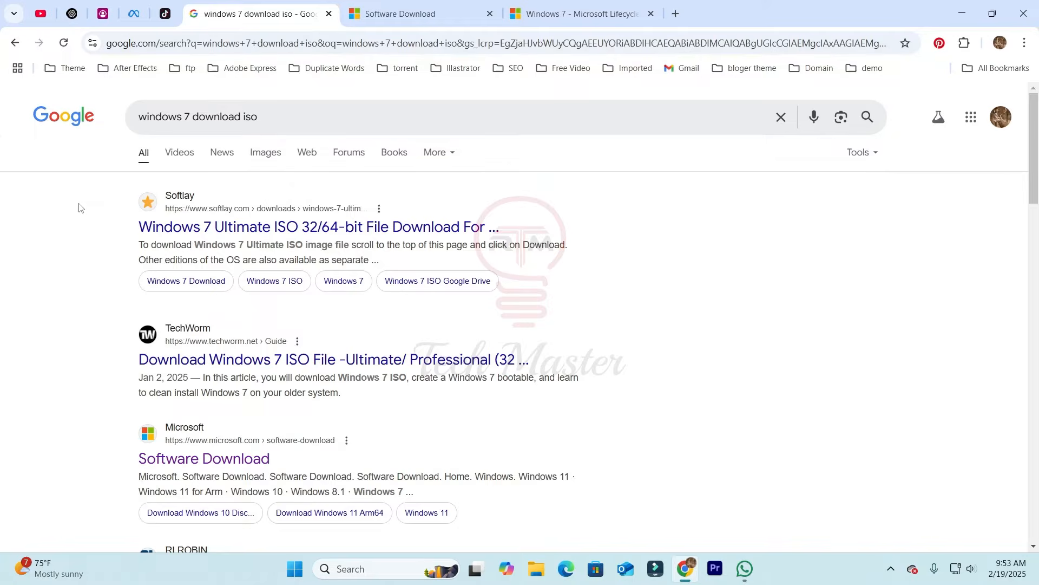
scroll(35, 227, down, 3)
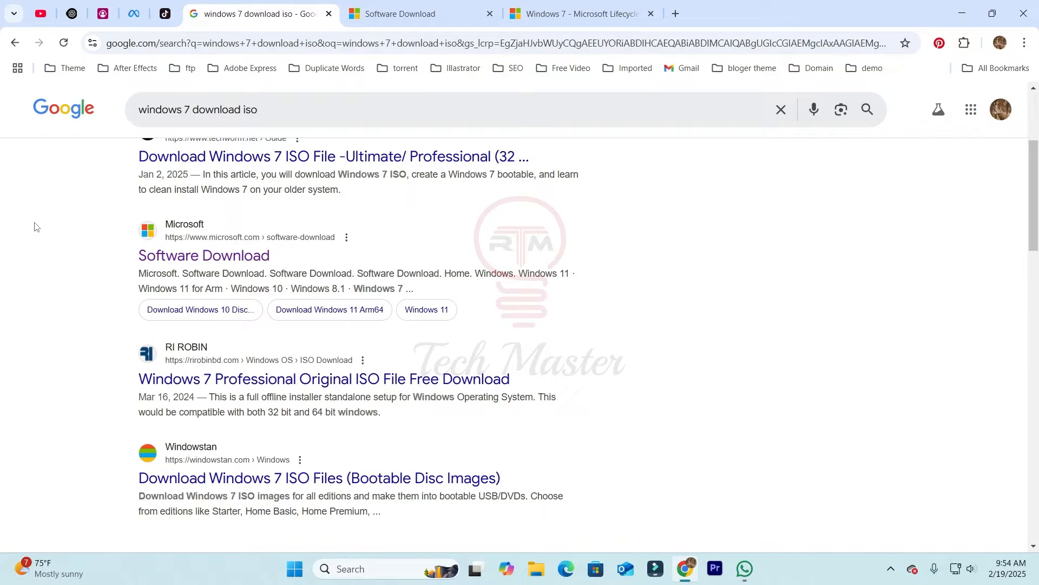
scroll(36, 226, up, 3)
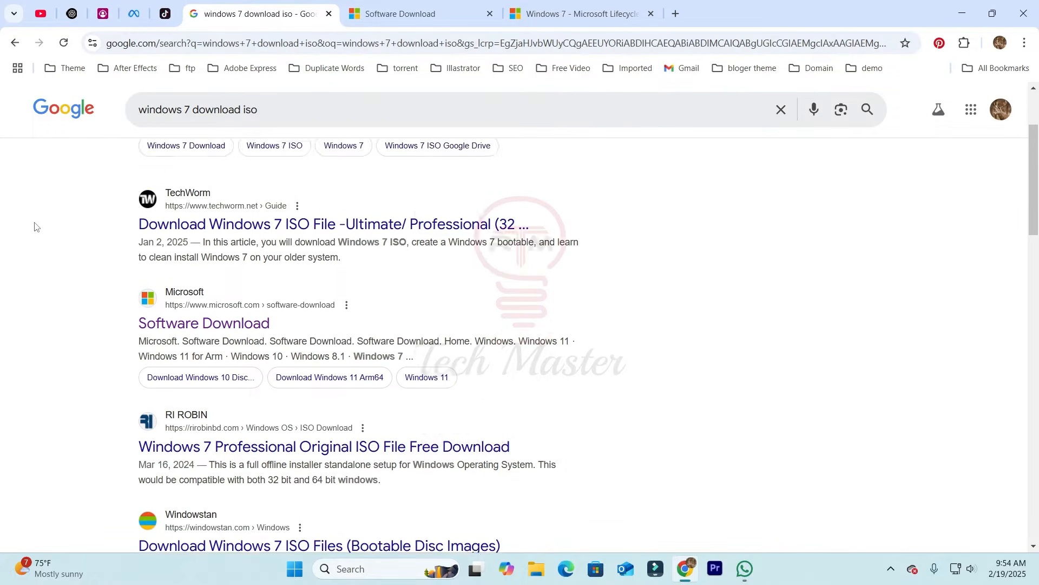
Step: Search Google for "rufus software" and open the official rufus.ie website
triple_click(281, 117)
text(ru)
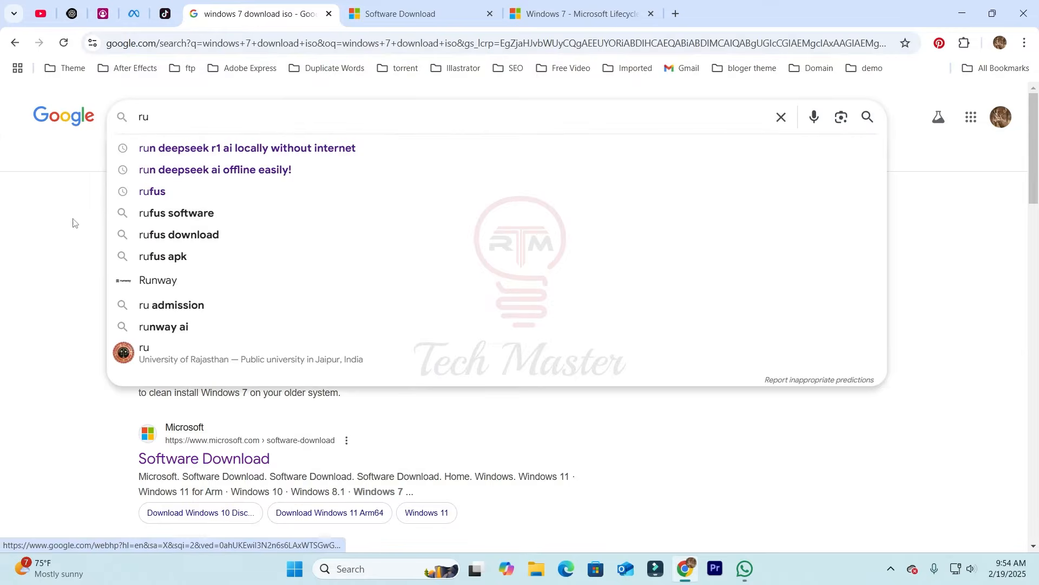
click(111, 211)
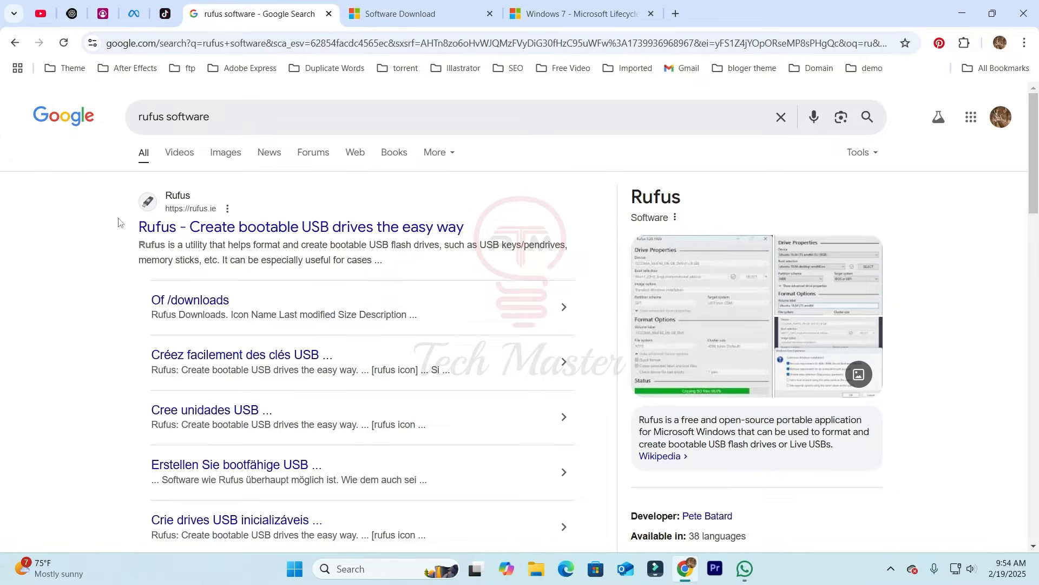
click(190, 230)
Step: Download the standard Windows x64 release rufus-4.6.exe and show the downloaded file in its folder
scroll(190, 263, down, 15)
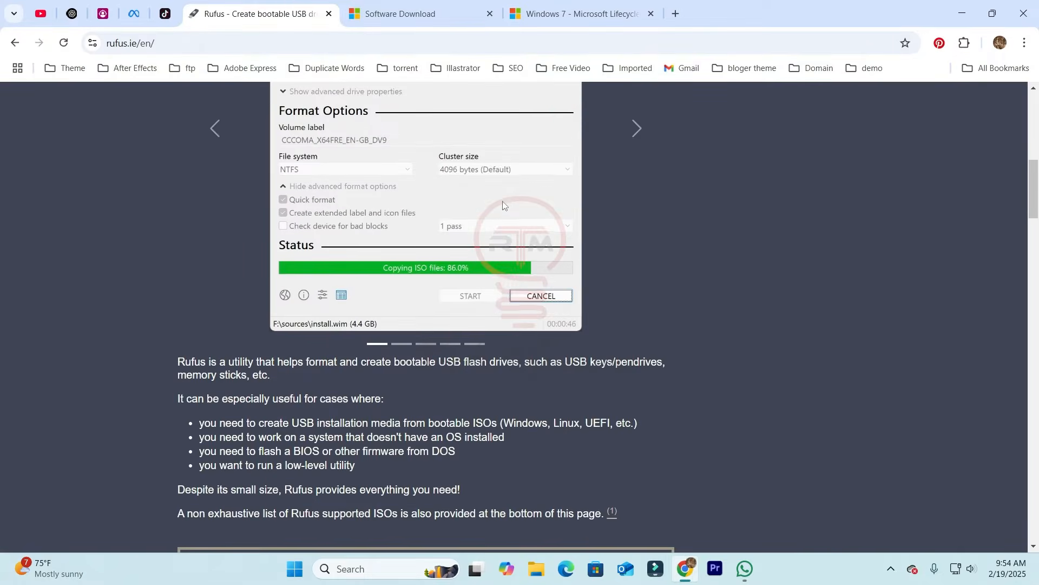
scroll(249, 247, down, 2)
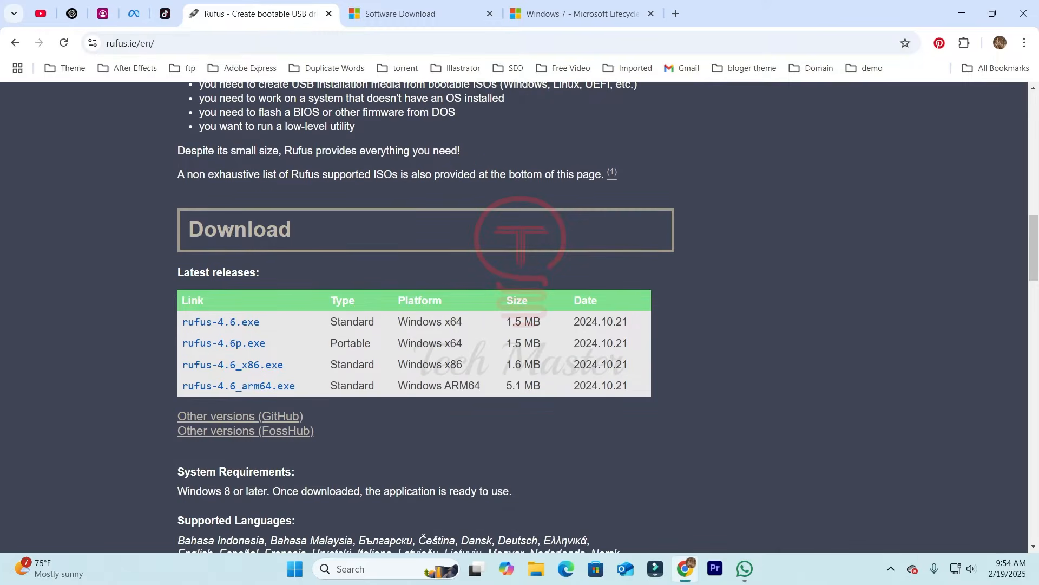
click(222, 324)
click(908, 169)
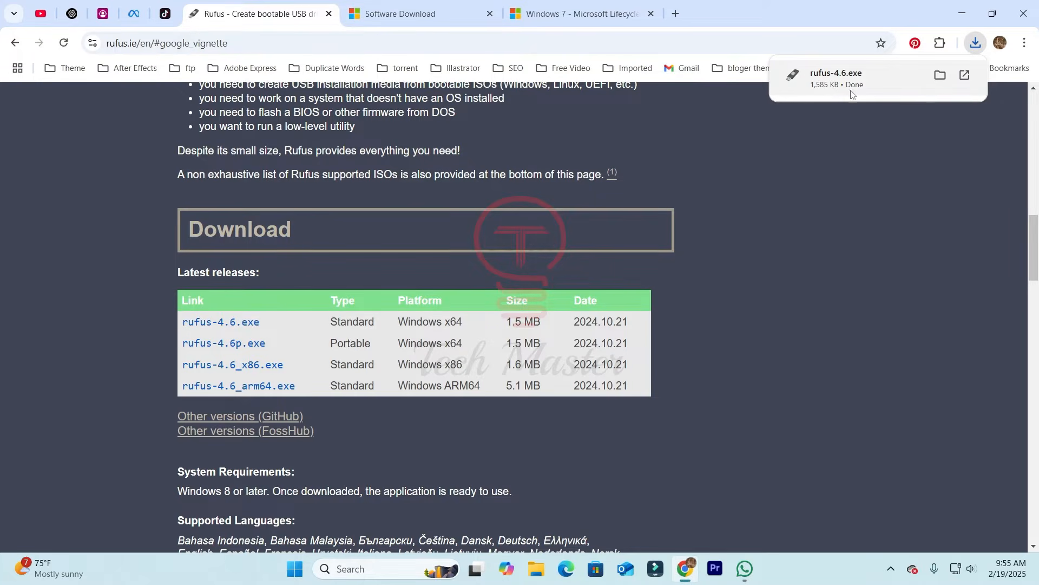
click(941, 77)
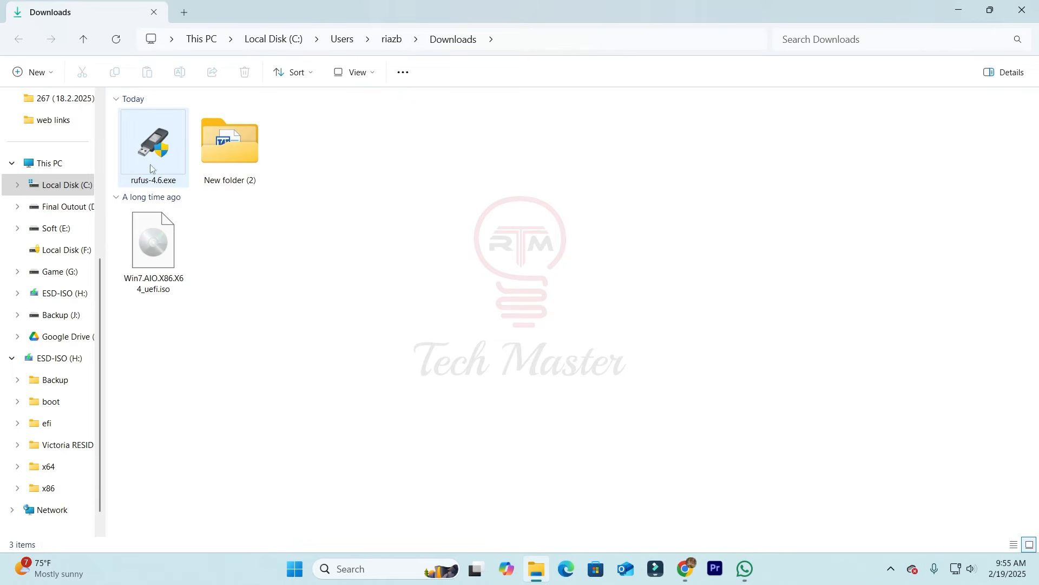
Step: Launch rufus-4.6.exe from the Downloads folder, where the Windows 7 ISO is also stored
click(151, 151)
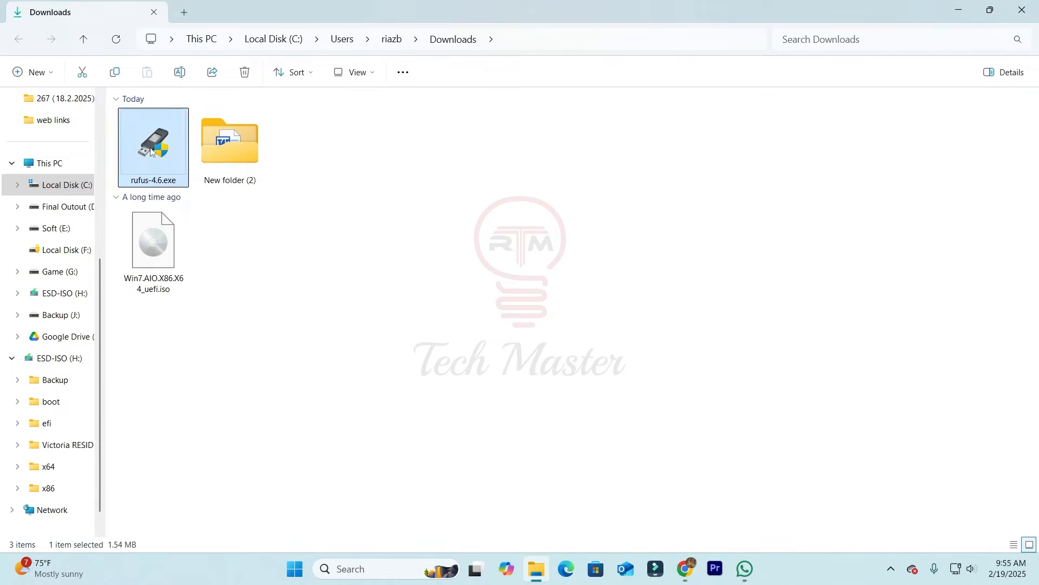
click(148, 264)
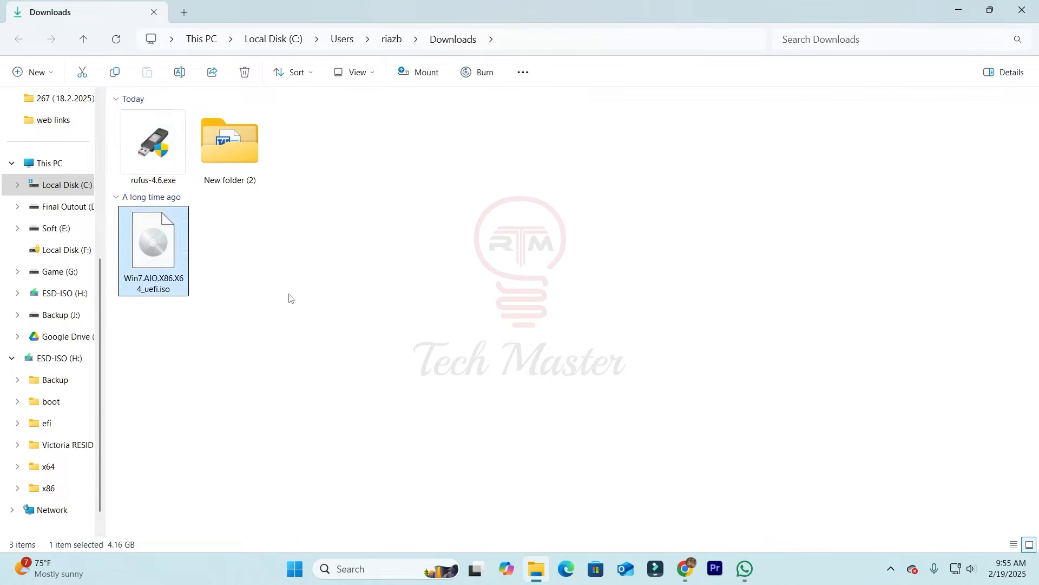
click(153, 142)
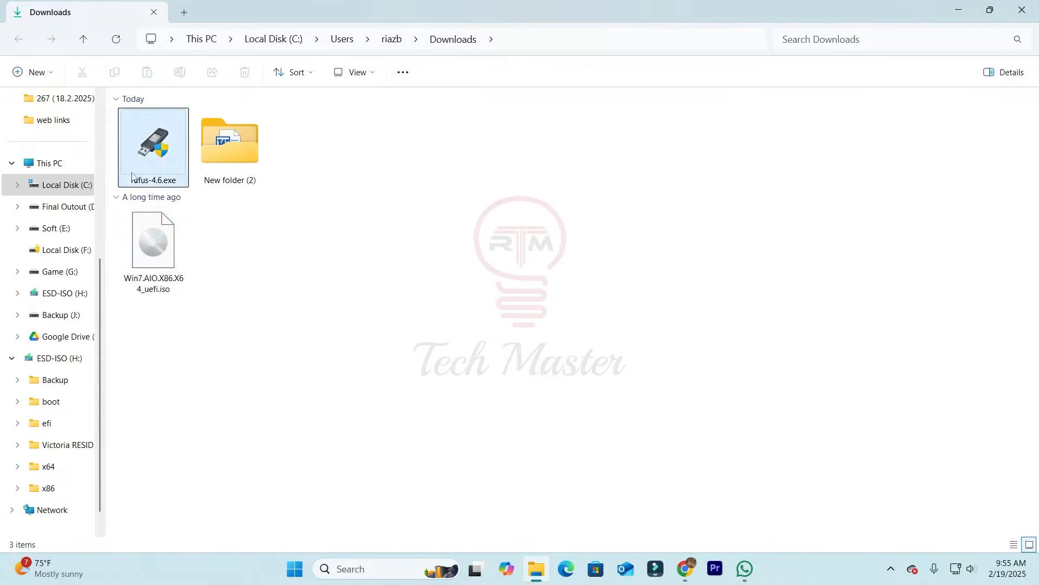
double_click(151, 142)
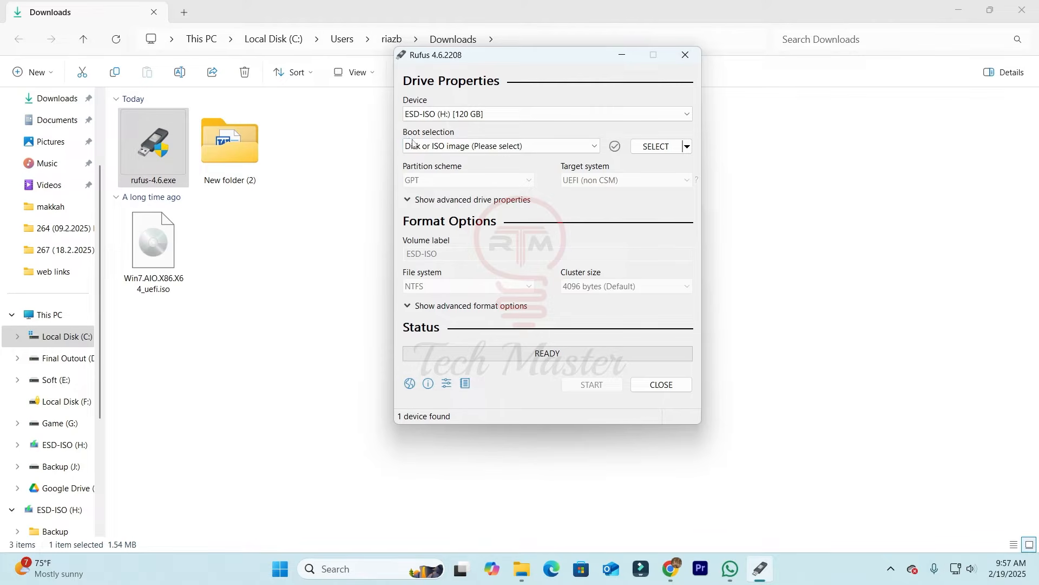
Step: Load Win7.AIO.X86.X64_uefi.iso from the Downloads folder as the boot image
click(657, 147)
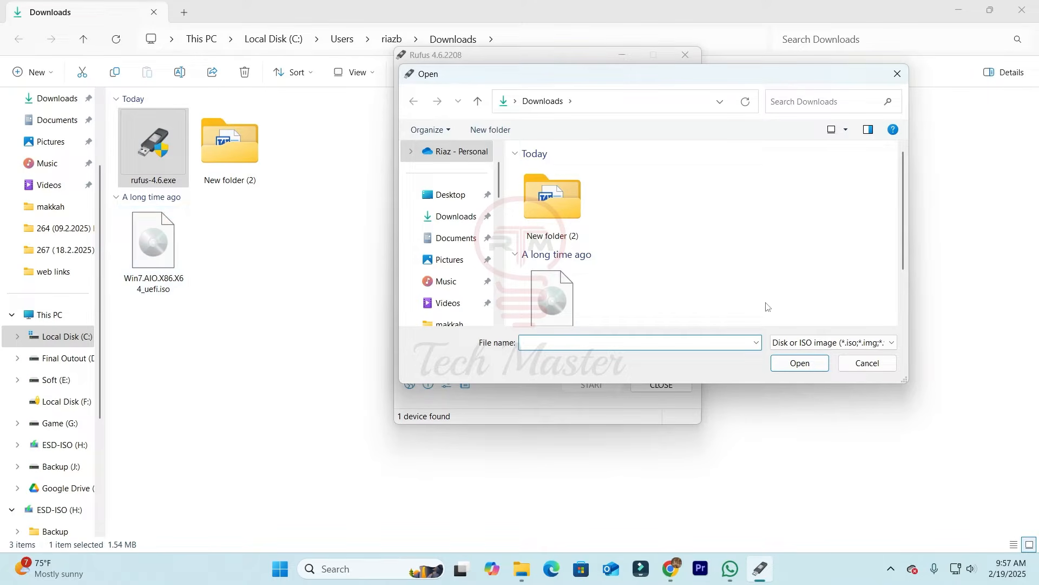
scroll(757, 273, down, 1)
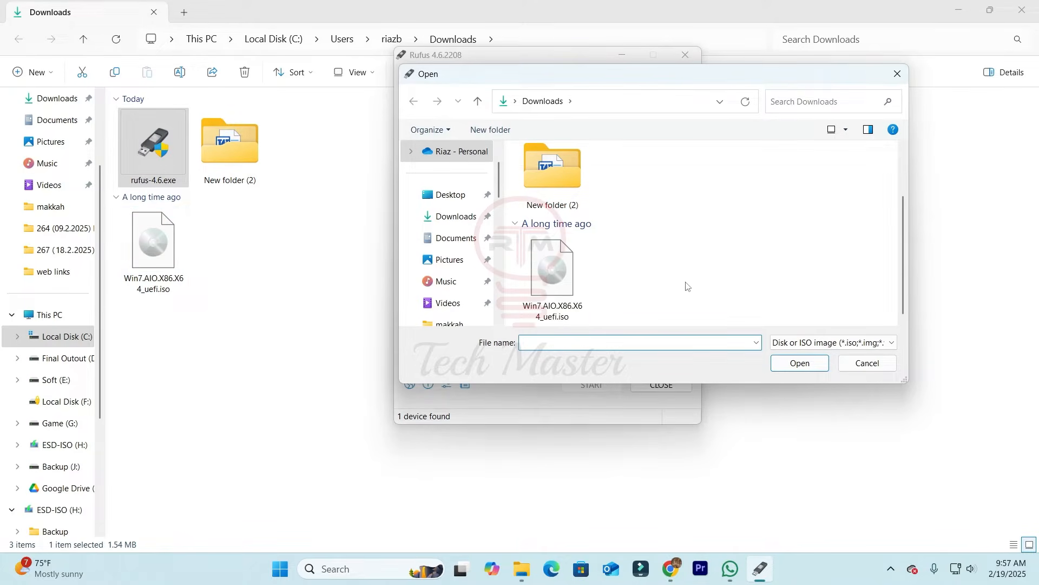
click(551, 274)
click(807, 366)
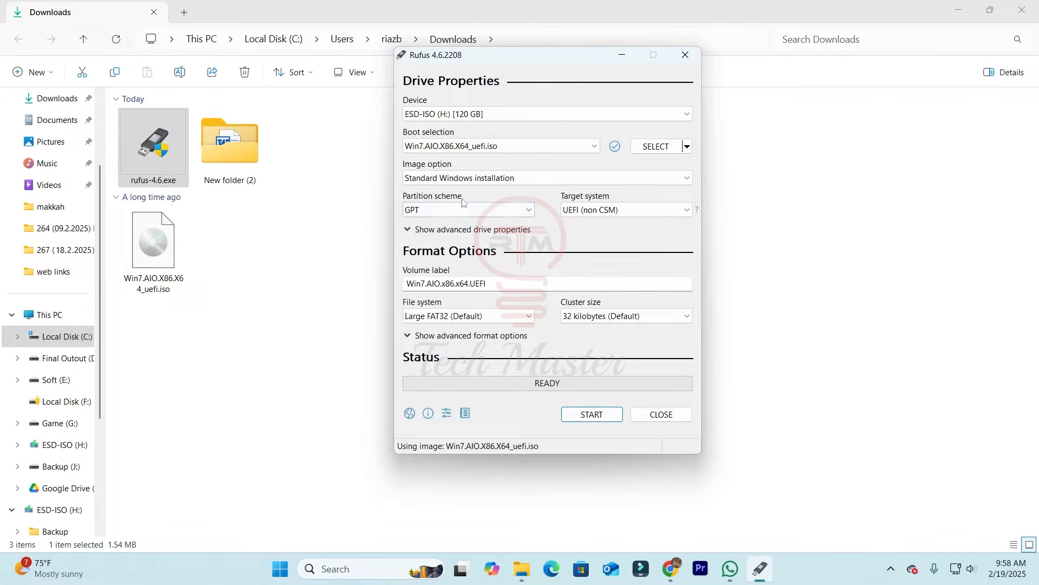
Step: Choose GPT as the partition scheme for the bootable USB drive
click(434, 209)
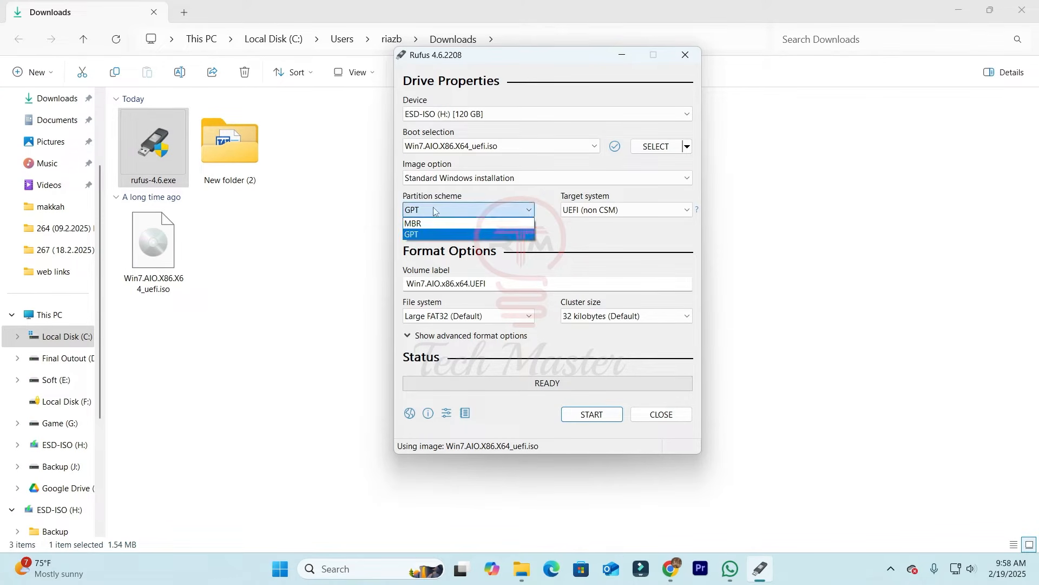
click(432, 236)
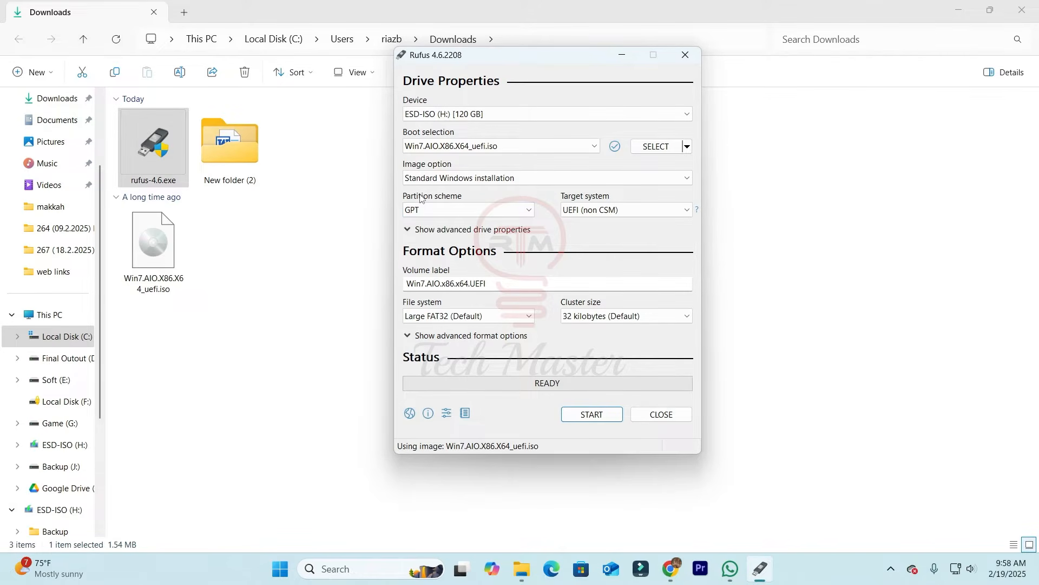
click(461, 211)
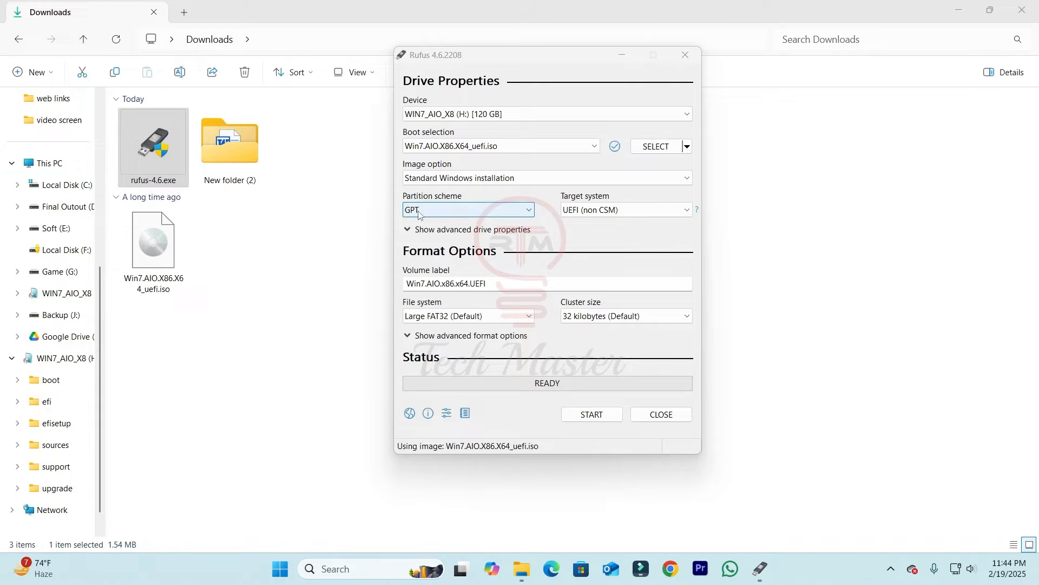
click(497, 216)
click(331, 272)
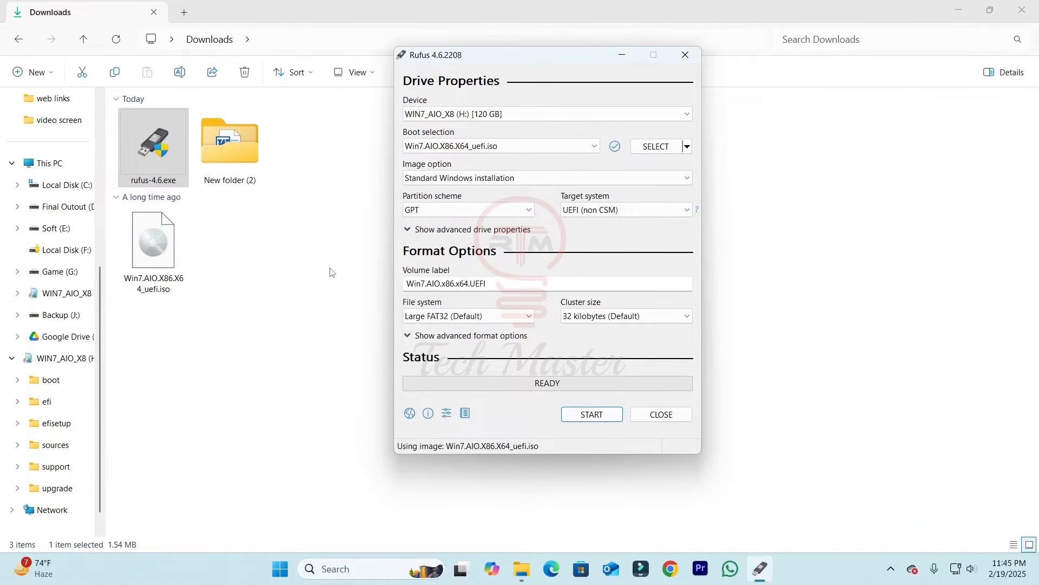
Step: Open Disk Management from the management console of This PC and find the disk that holds the C: partition
right_click(47, 166)
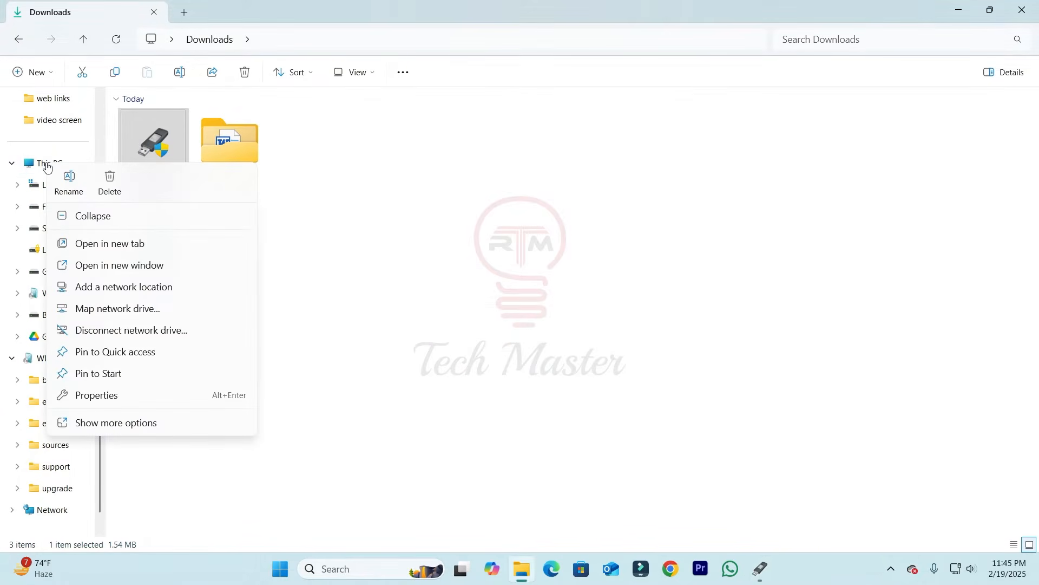
click(115, 423)
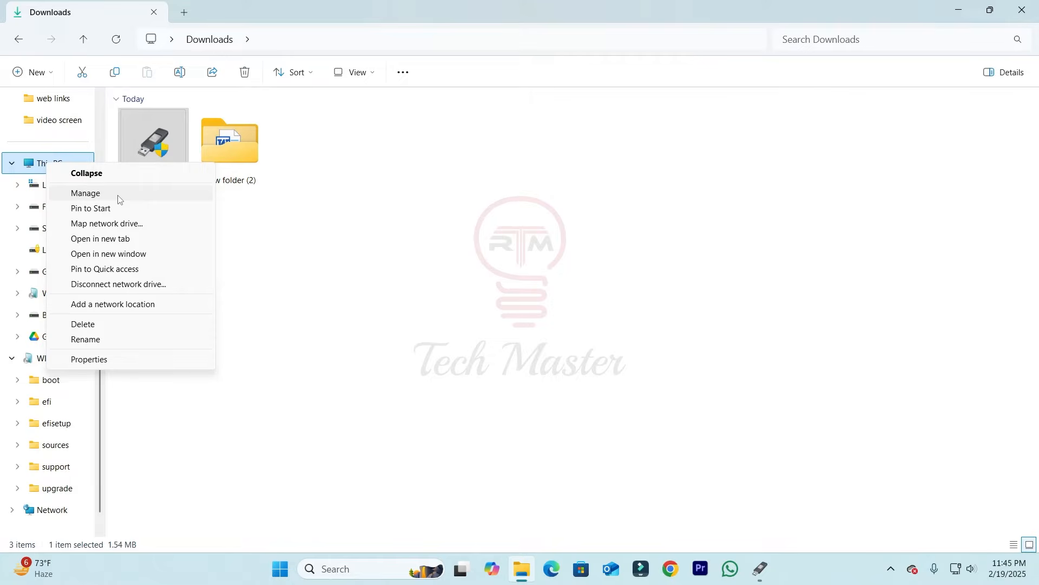
click(118, 195)
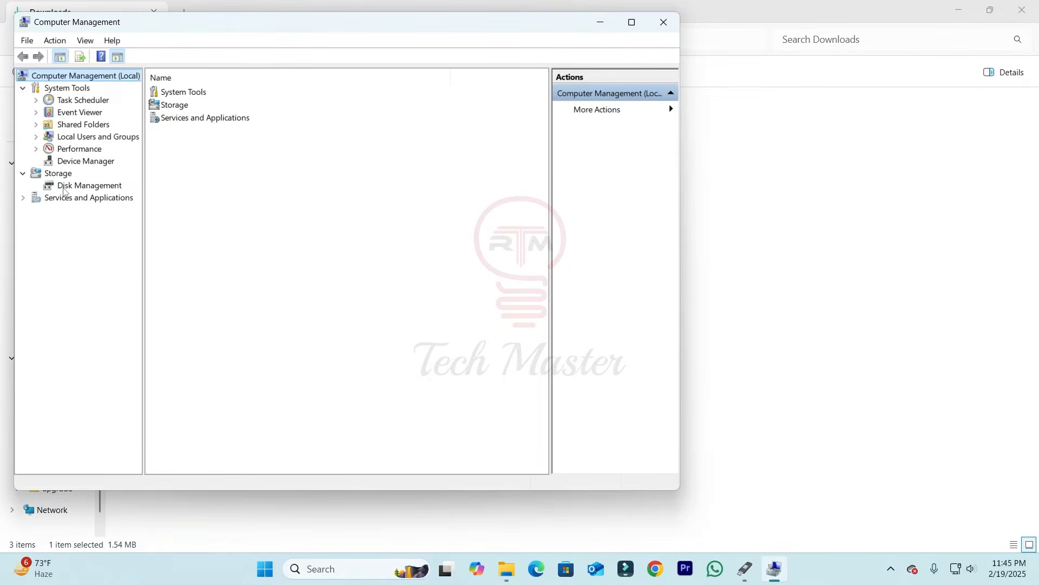
click(64, 186)
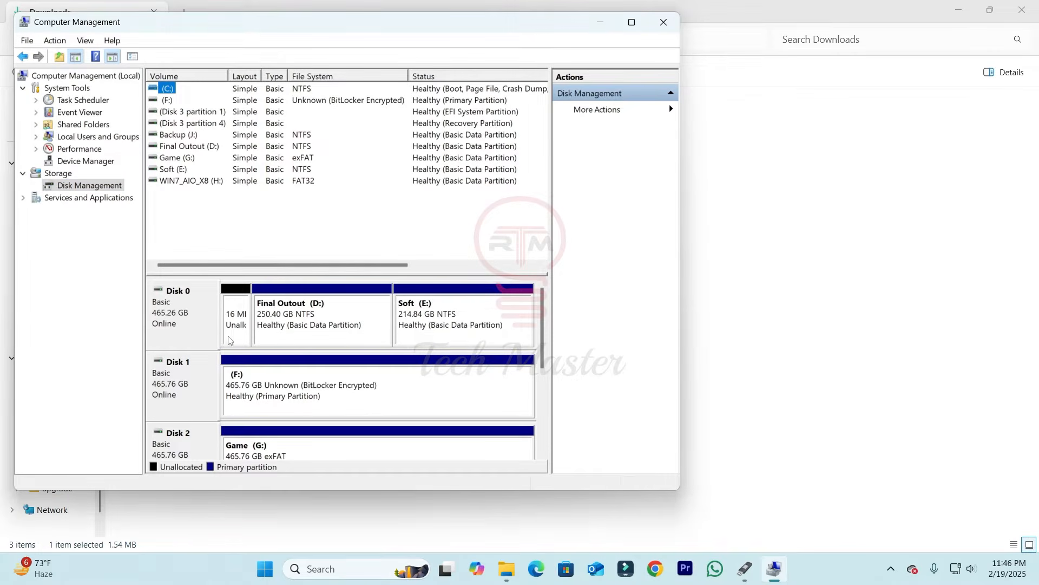
scroll(545, 342, down, 2)
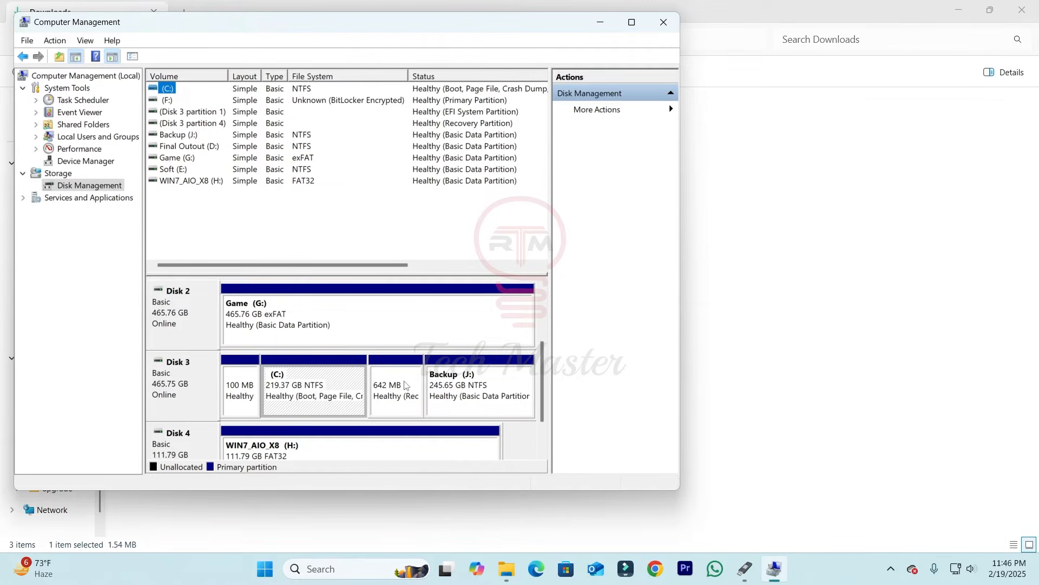
Step: Check the partition style of Disk 3 in the volume information of its properties and close them
click(179, 384)
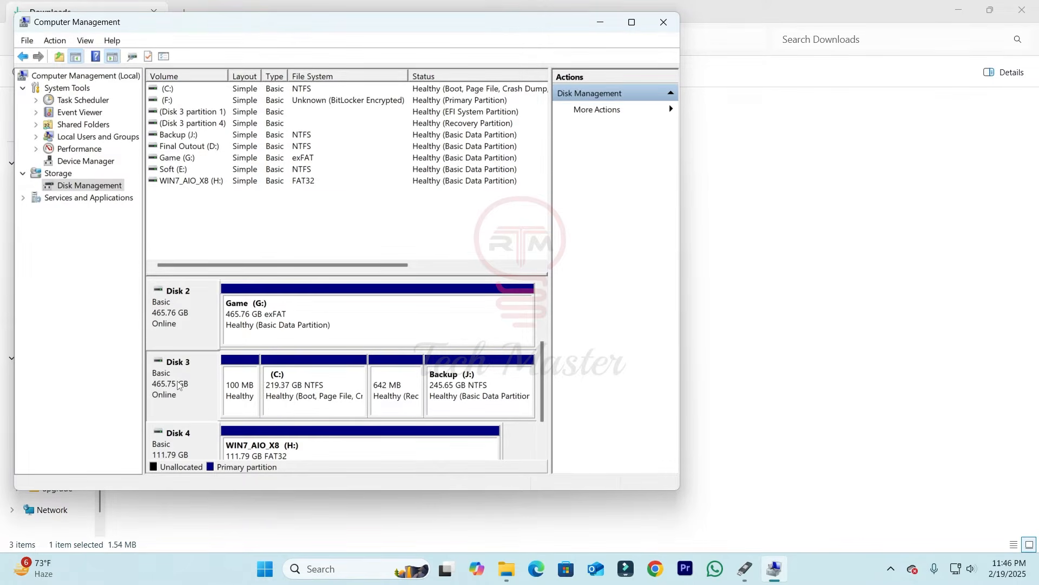
right_click(178, 385)
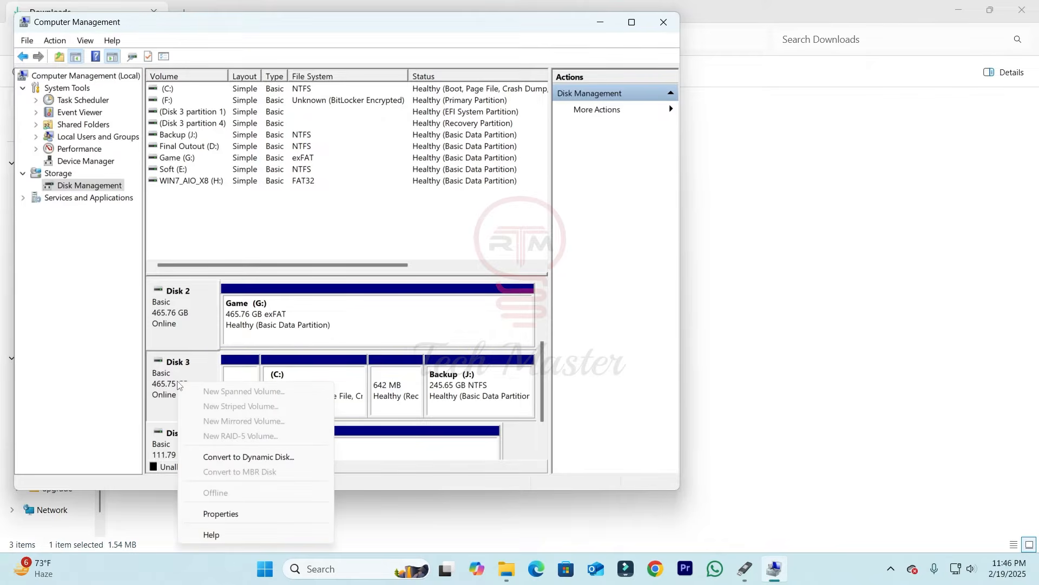
click(239, 517)
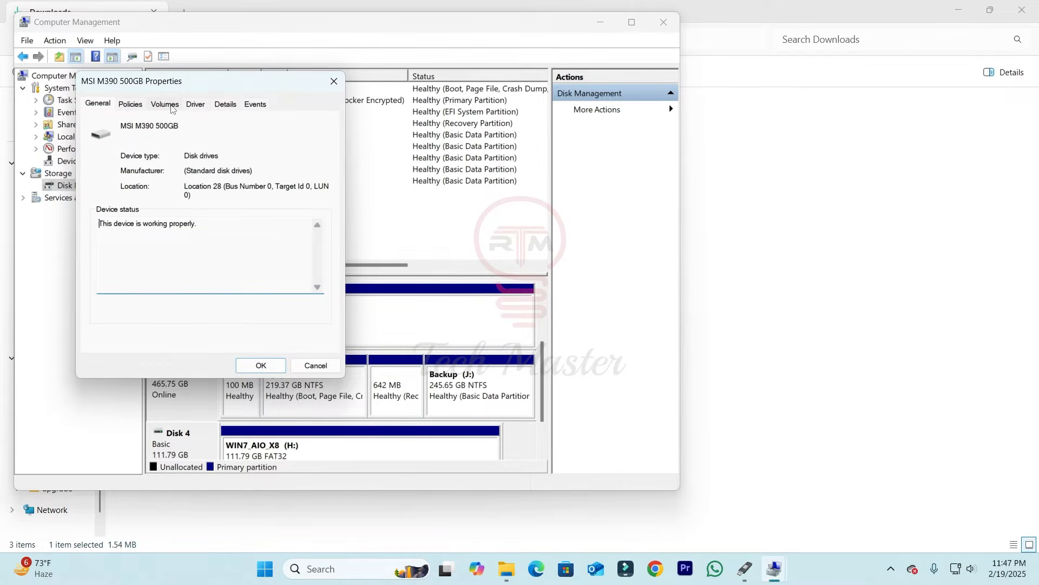
click(171, 105)
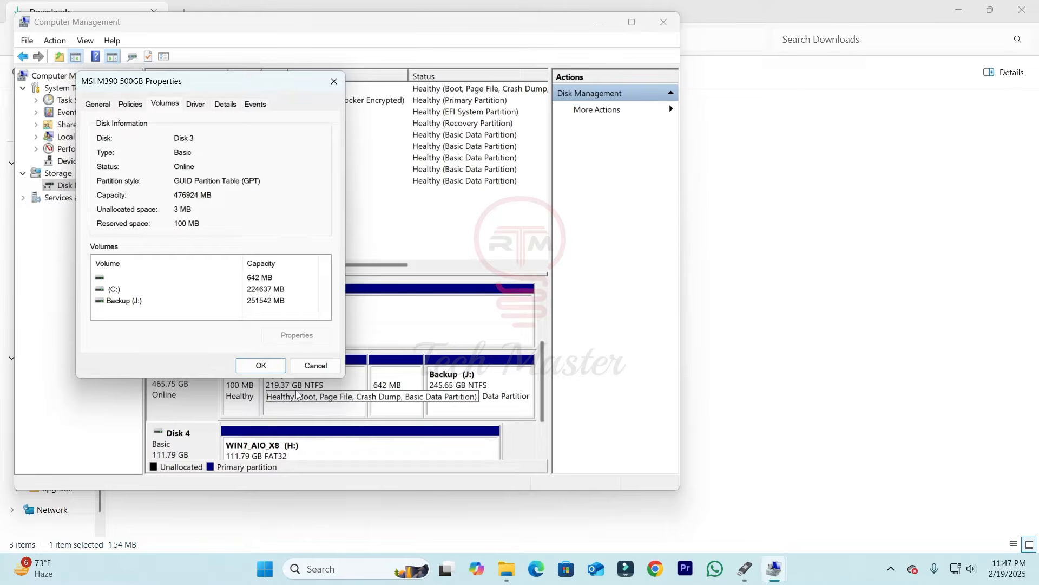
click(324, 368)
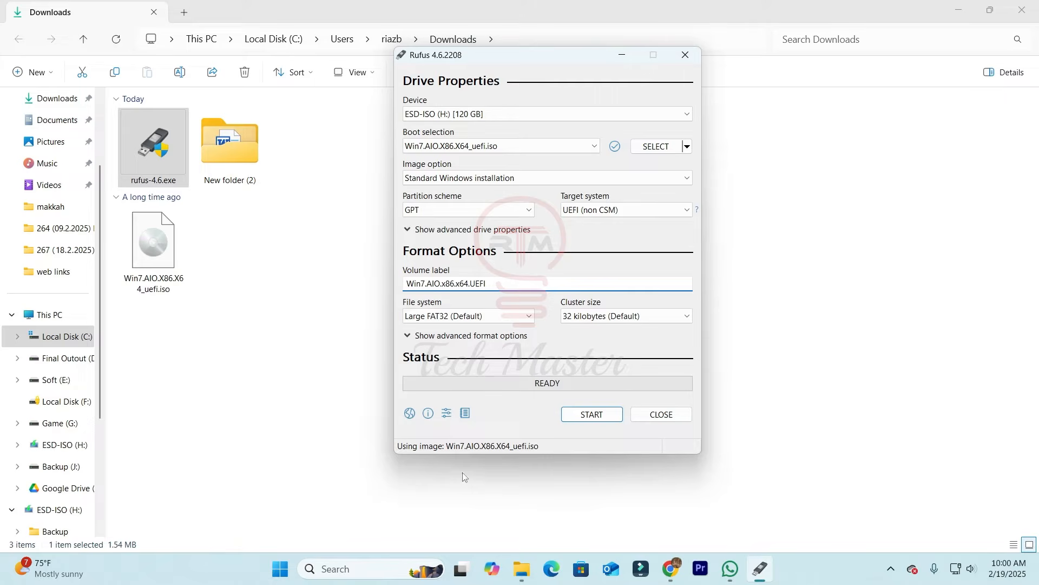
Step: Write the Windows 7 image to the 120 GB H: drive, accepting the data loss, and open the finished drive from This PC
click(595, 417)
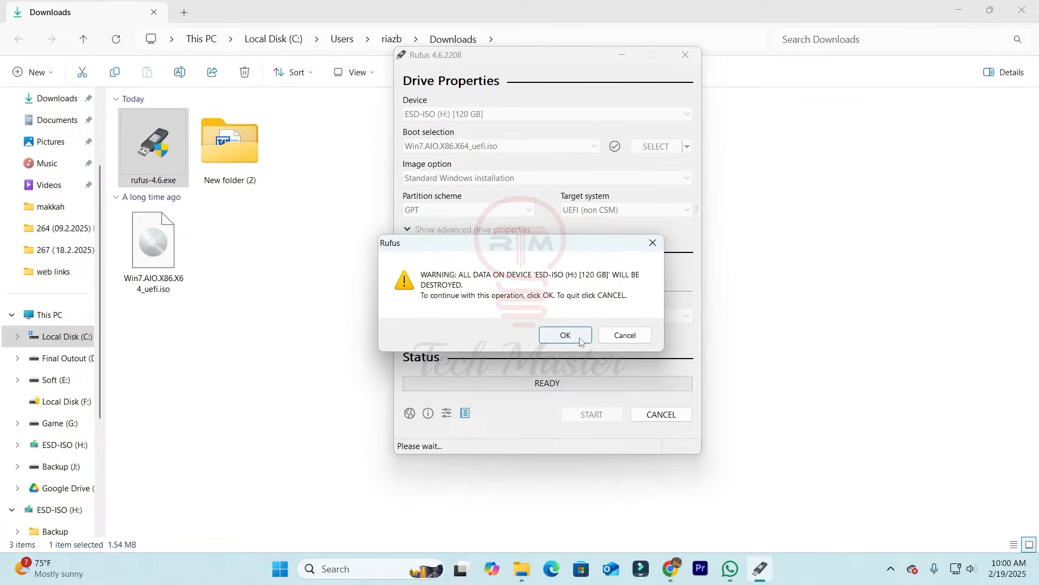
click(566, 335)
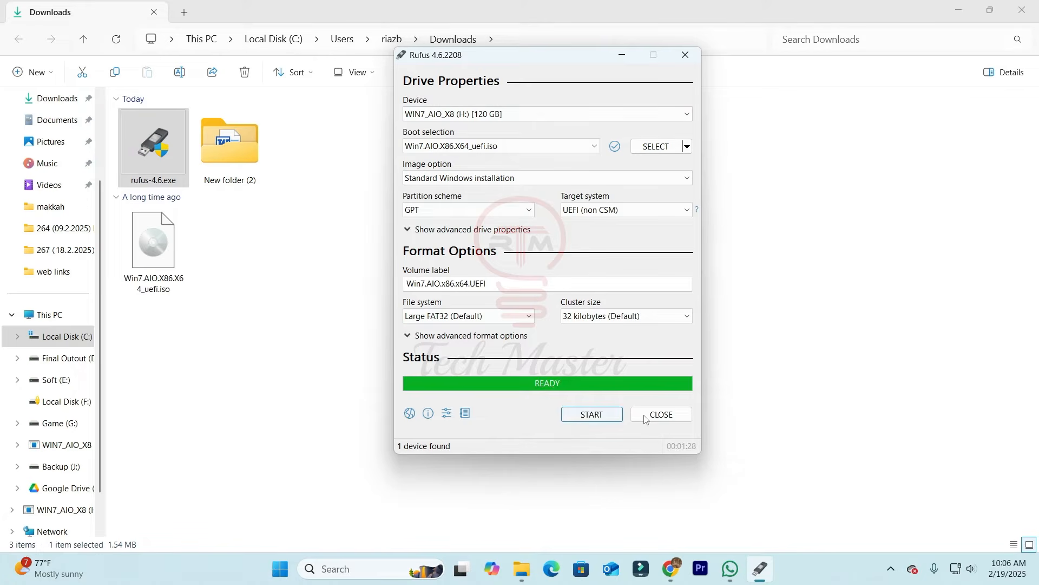
click(686, 56)
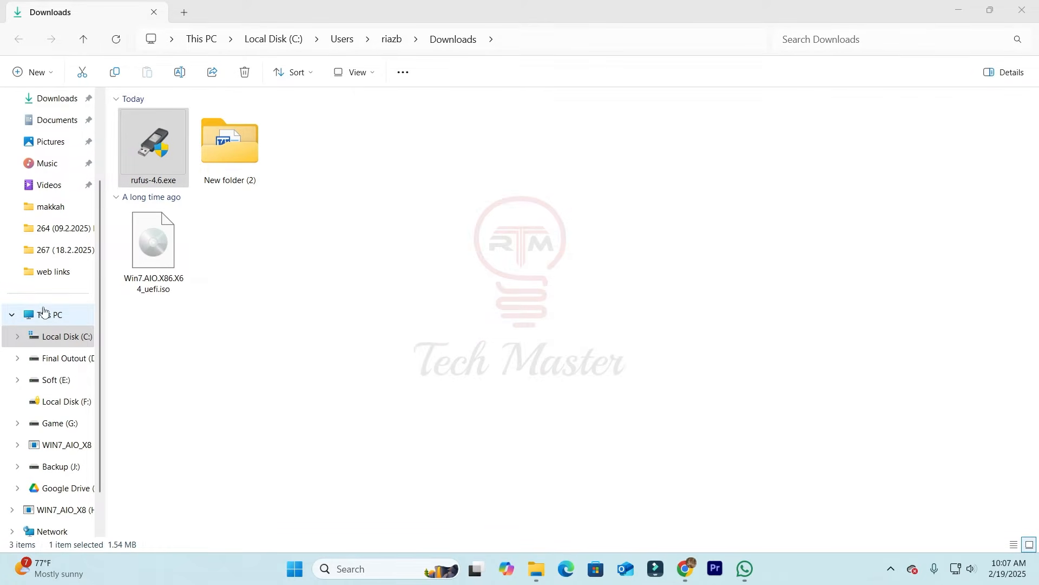
click(40, 317)
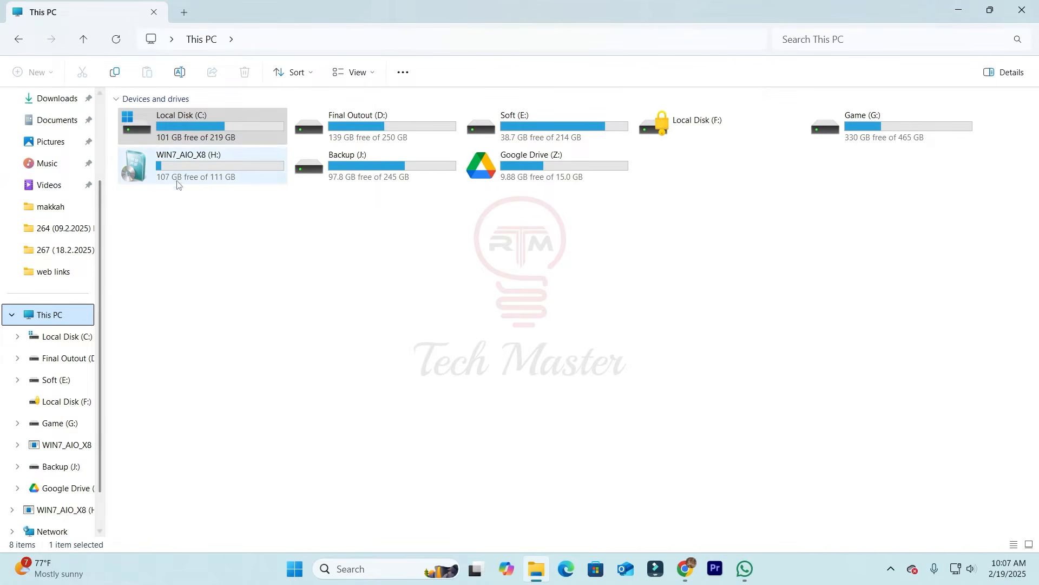
double_click(208, 173)
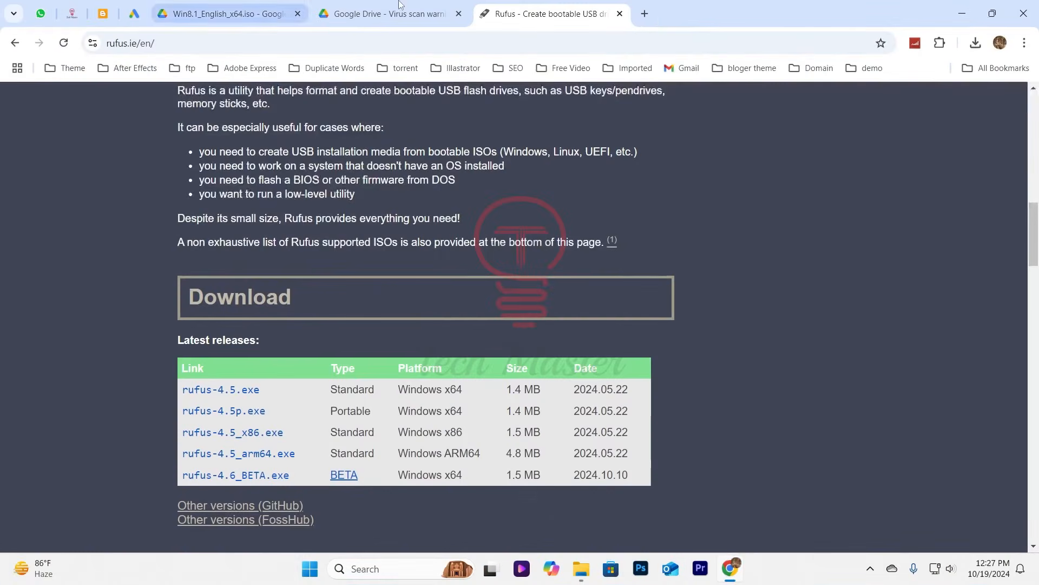
Step: Search Google in a new Chrome tab for "asus motherboard boot key"
click(647, 15)
click(94, 210)
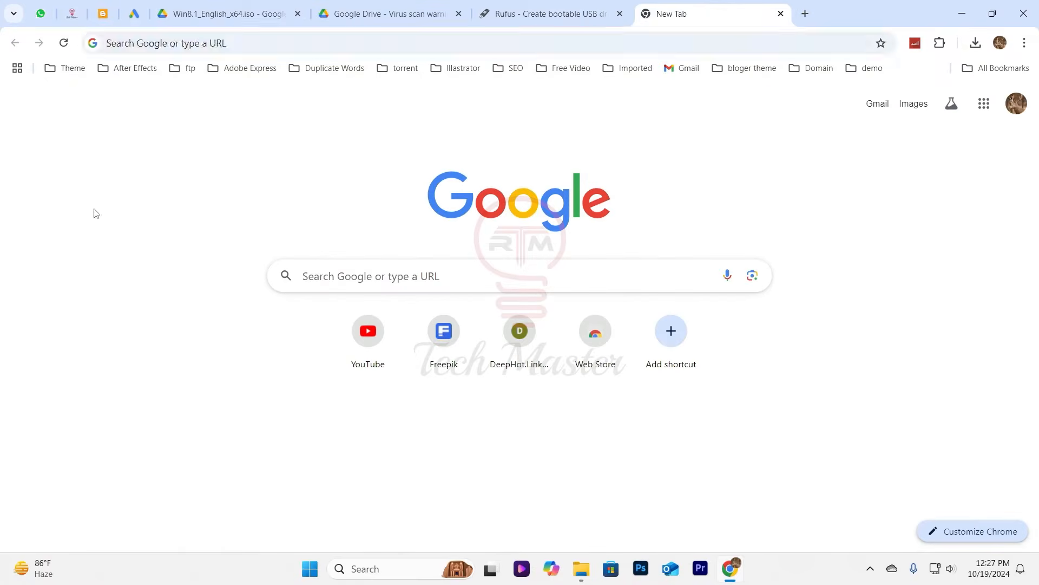
click(354, 277)
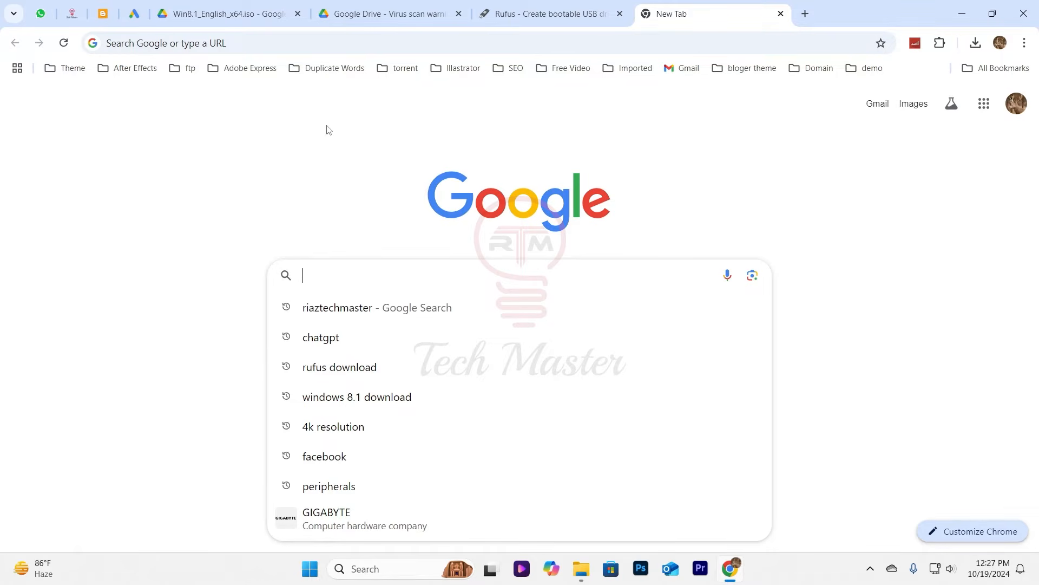
text(a)
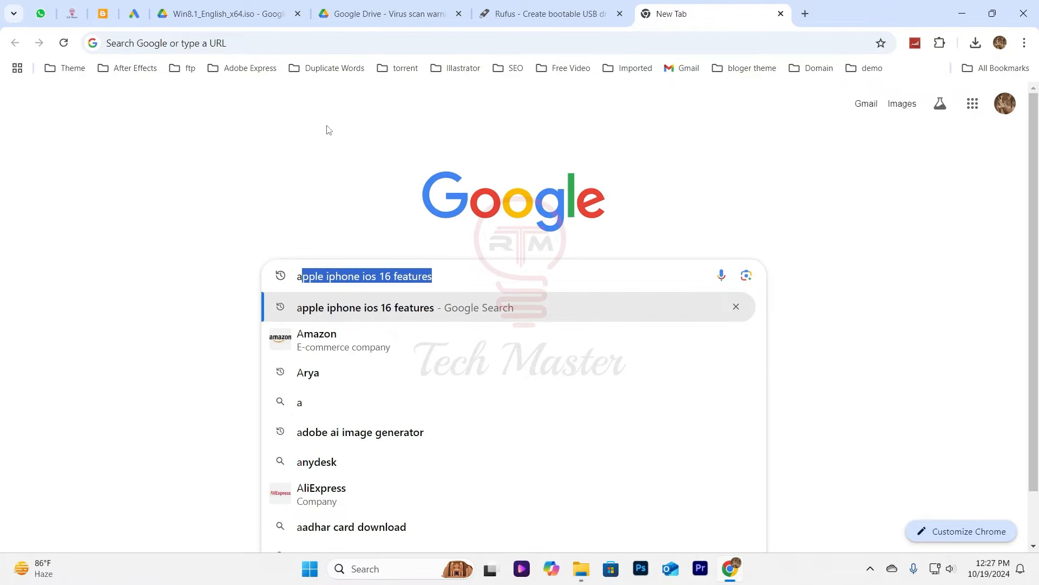
text(sus m)
key(Down)
key(Down)
key(Return)
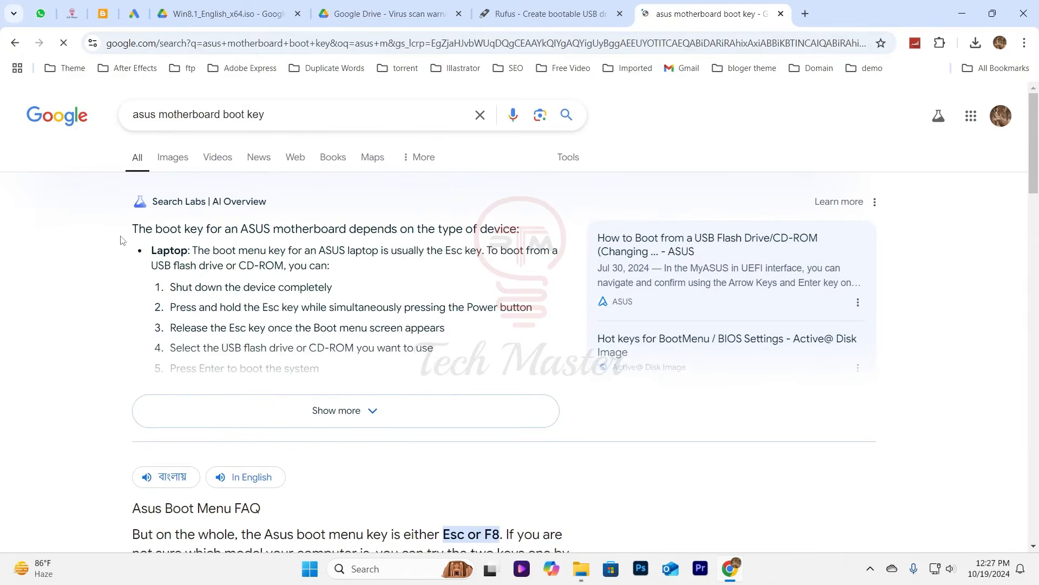
Step: Examine the Asus Boot Menu FAQ snippet for the keys that open the boot menu and BIOS
scroll(122, 240, down, 2)
scroll(114, 212, down, 1)
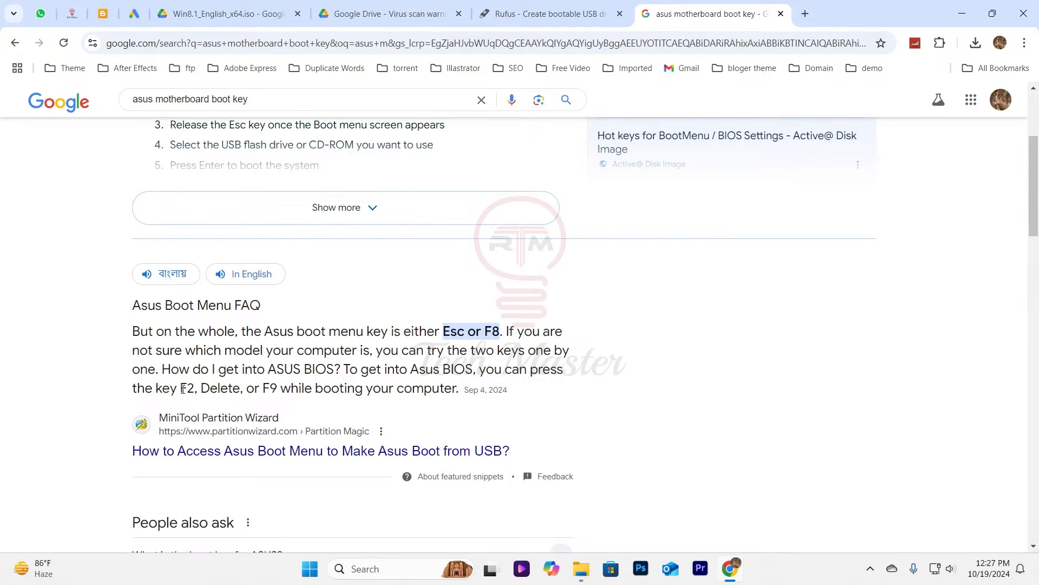
drag(182, 389, 244, 393)
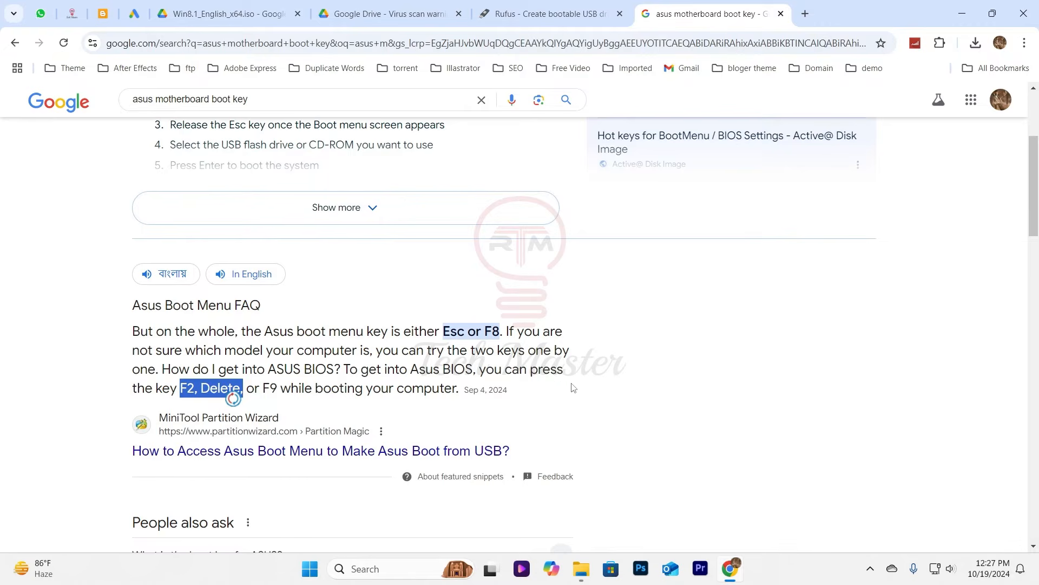
scroll(52, 347, up, 4)
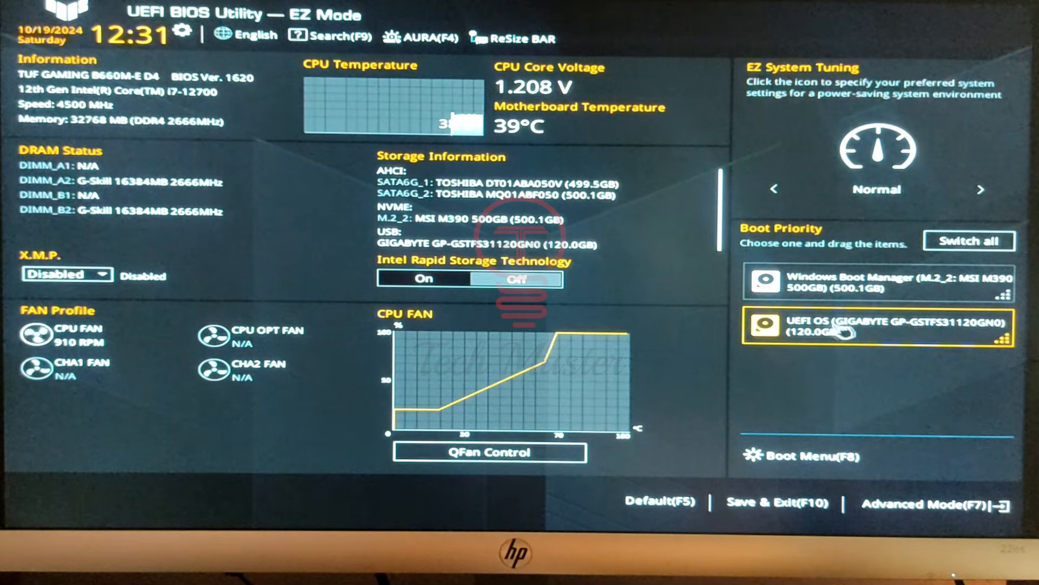
Step: Move UEFI OS (GIGABYTE GP-GSTFS31120GN0) above Windows Boot Manager in the BIOS boot priority, then save and reset
drag(850, 336, 875, 292)
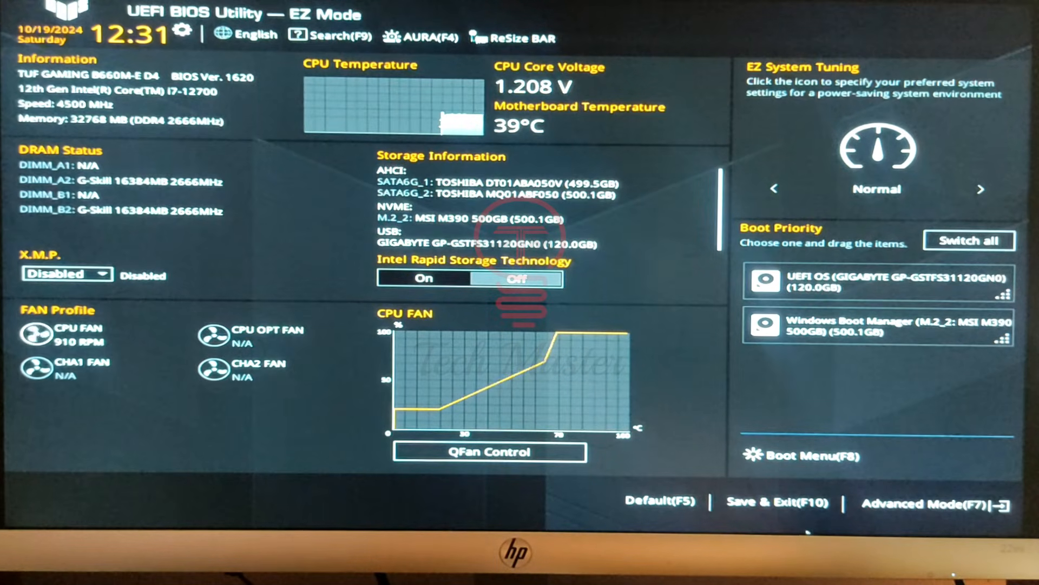
click(766, 504)
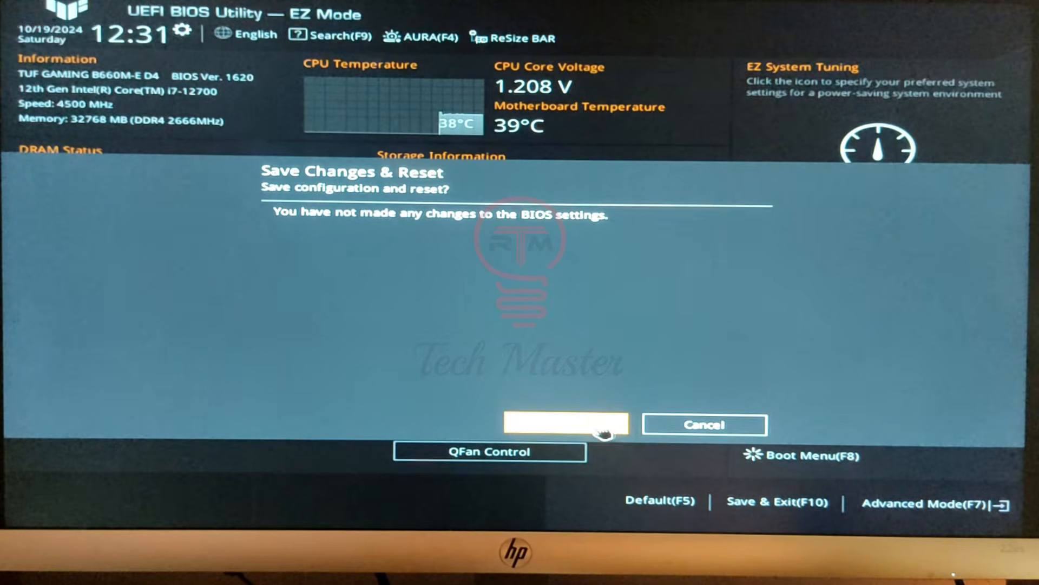
click(563, 425)
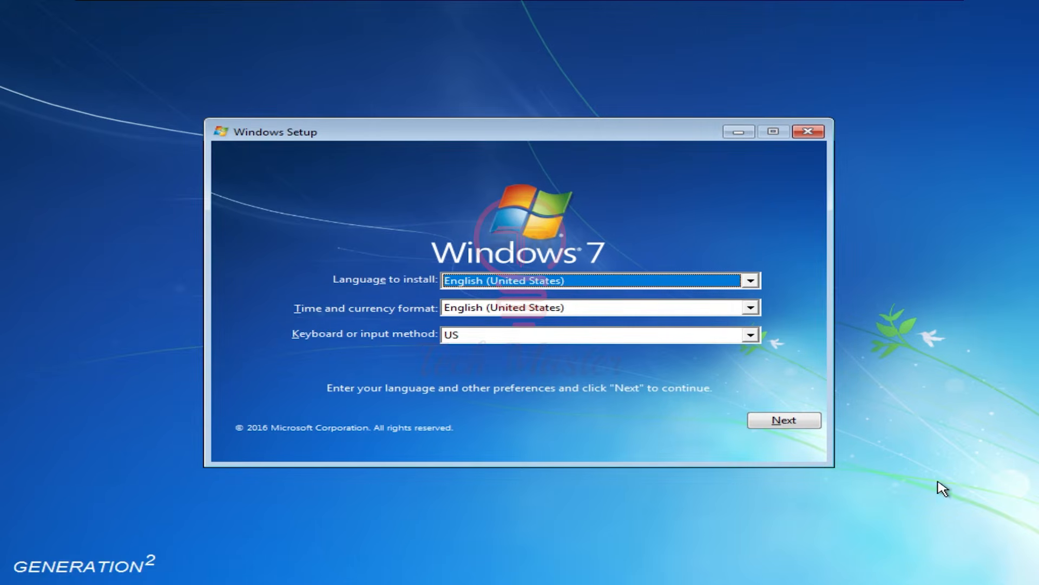
Step: Start the installation with English (United States) and US keyboard settings, and choose the Windows 7 Ultimate STD x64 edition
click(790, 421)
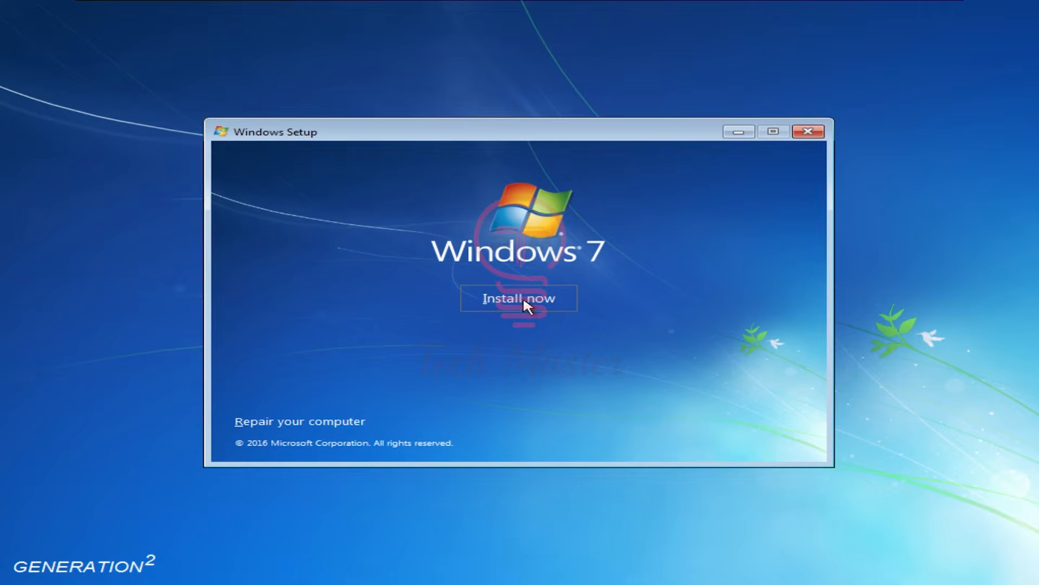
click(523, 299)
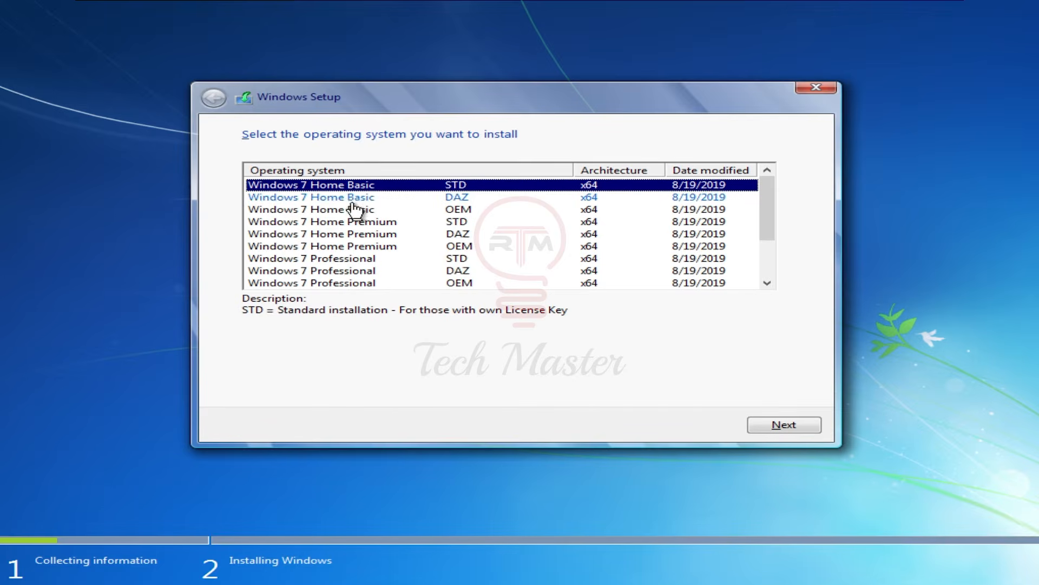
scroll(325, 251, down, 2)
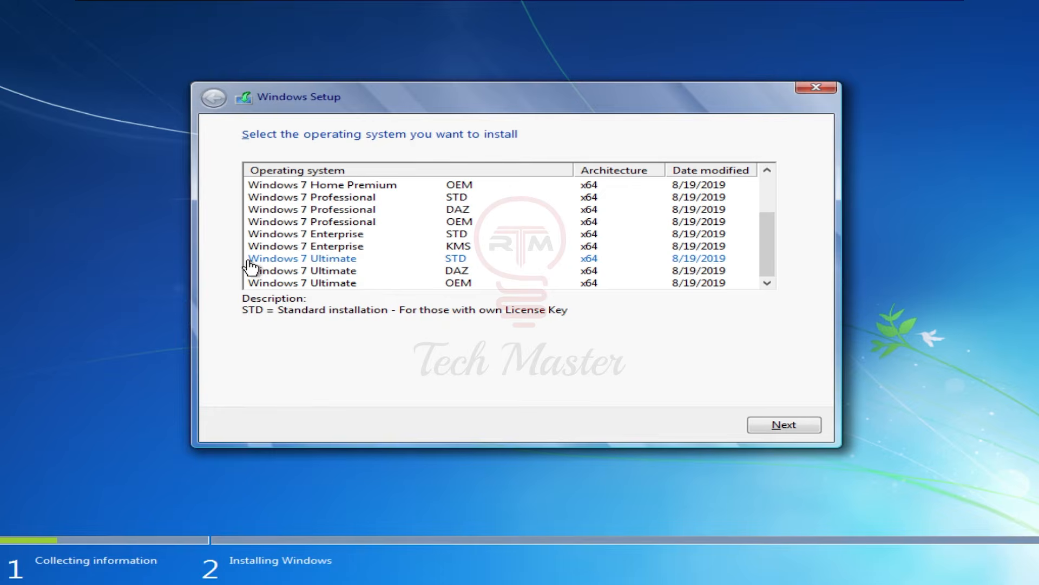
click(250, 261)
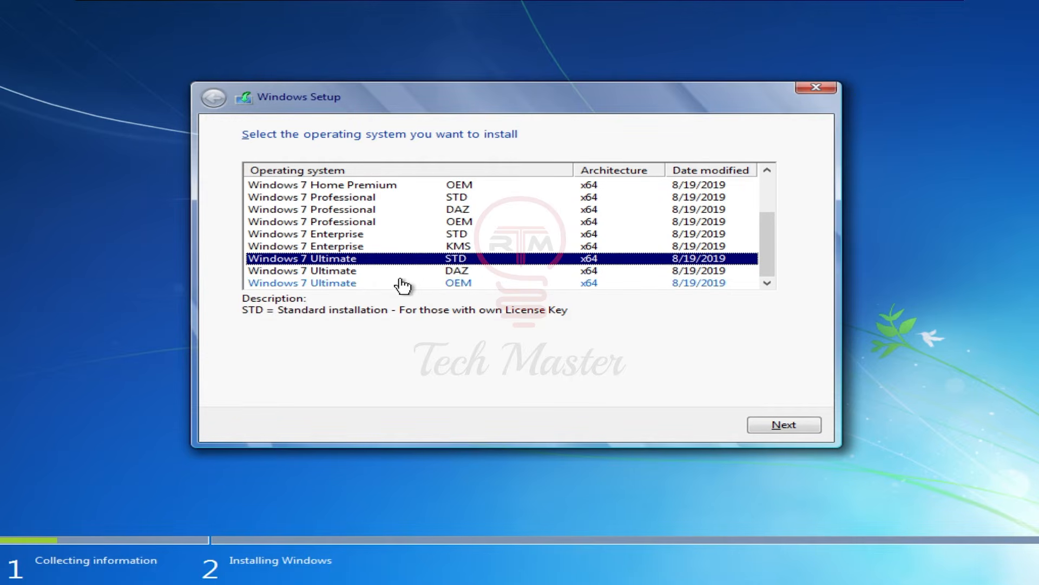
click(786, 429)
Step: Accept the Windows 7 license terms and continue to the installation type
scroll(355, 289, down, 5)
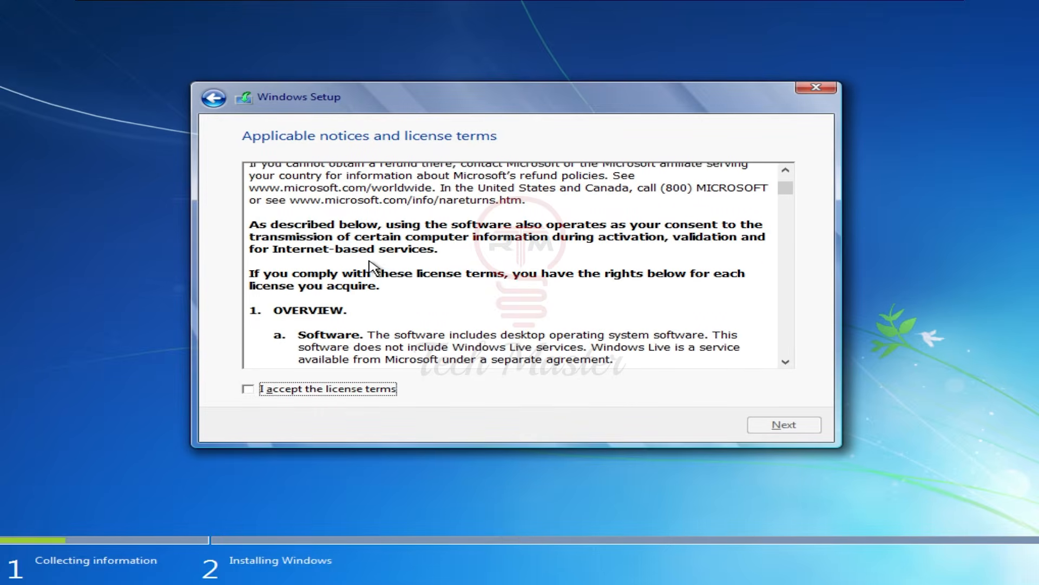
click(247, 389)
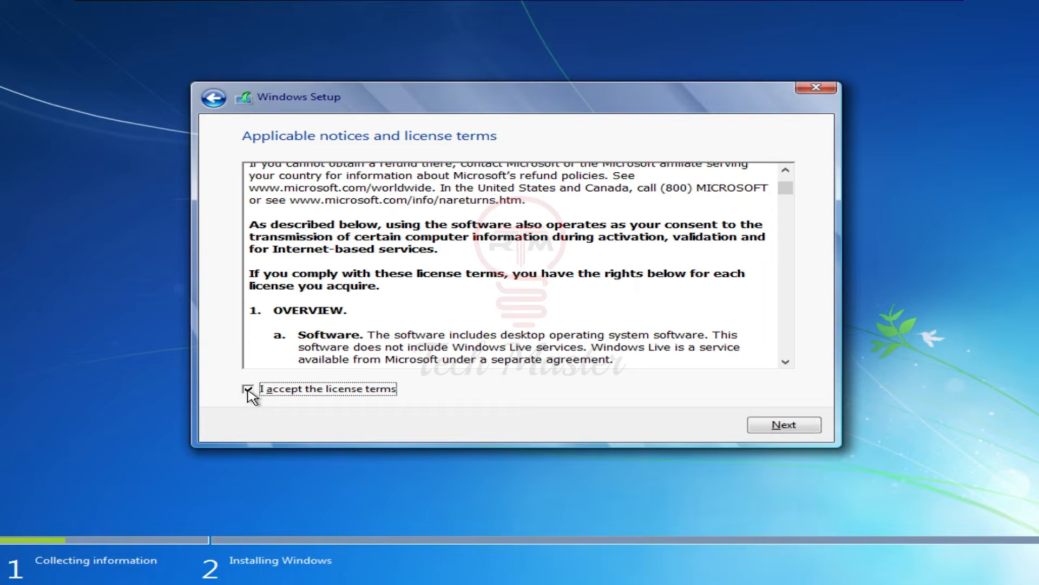
click(811, 428)
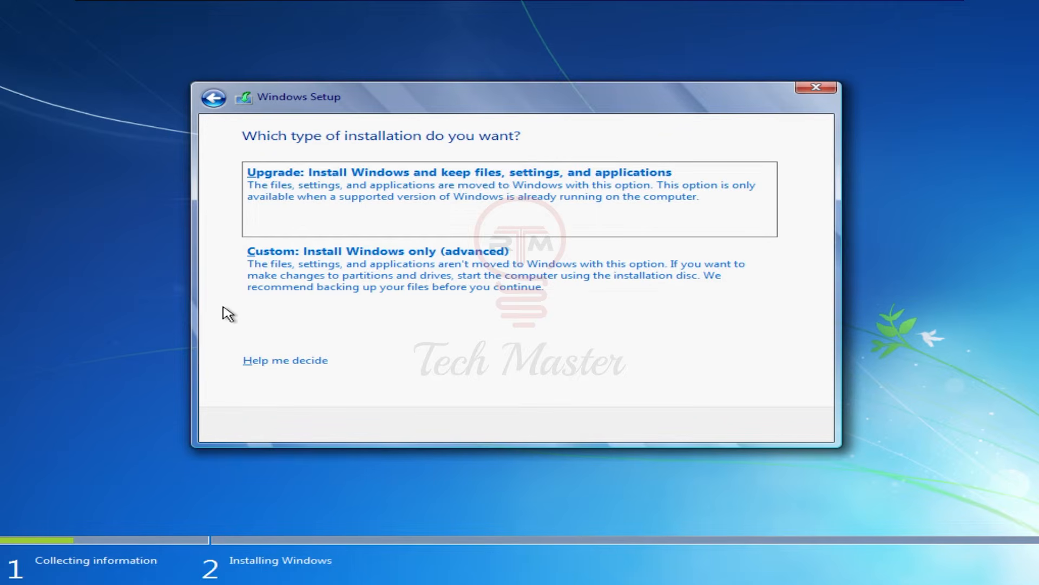
Step: Choose the custom installation and create a 102400 MB partition from the unallocated space on Drive 0, allowing additional system partitions
click(315, 287)
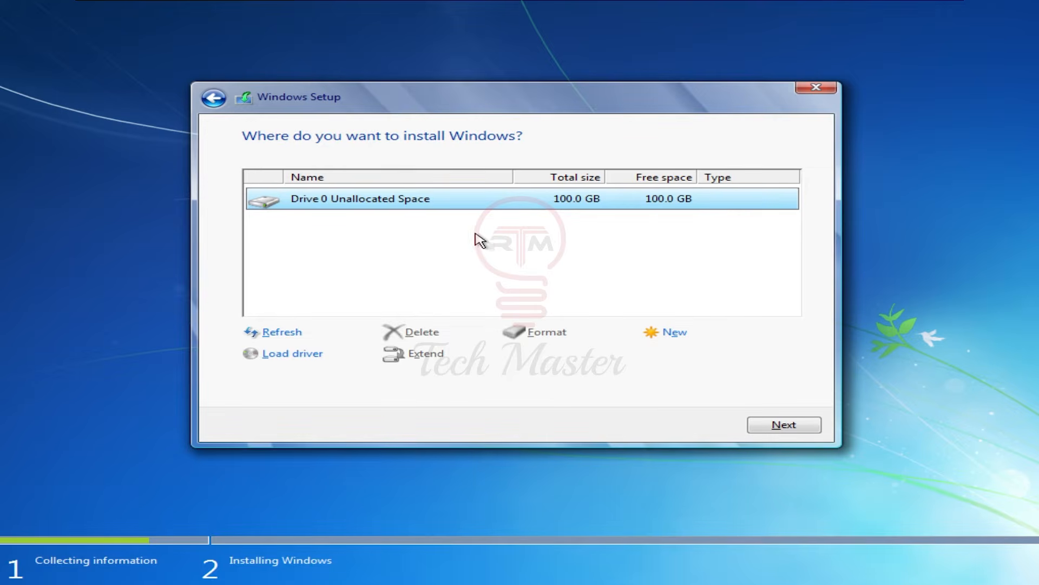
click(677, 332)
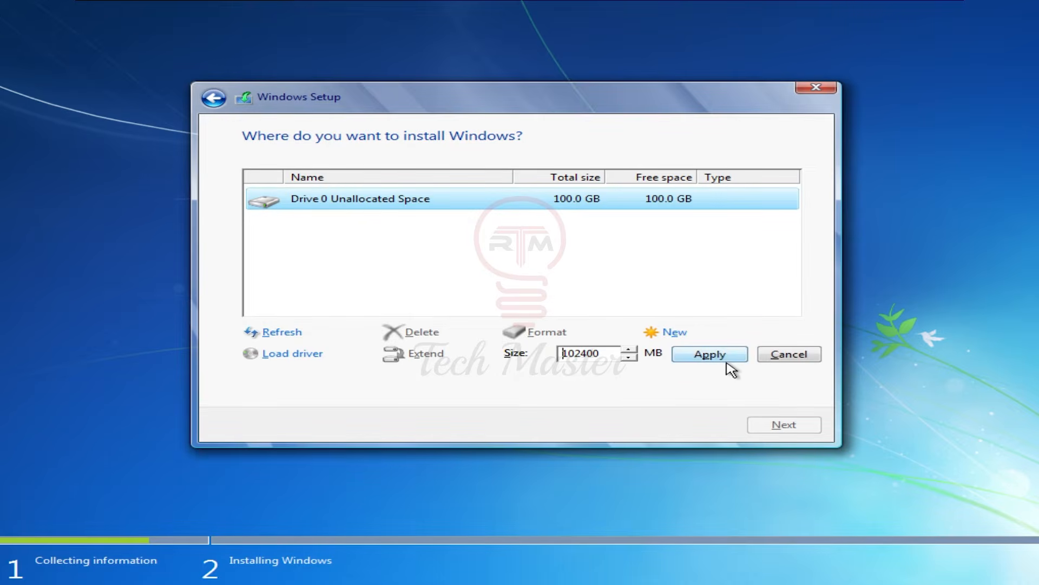
click(722, 362)
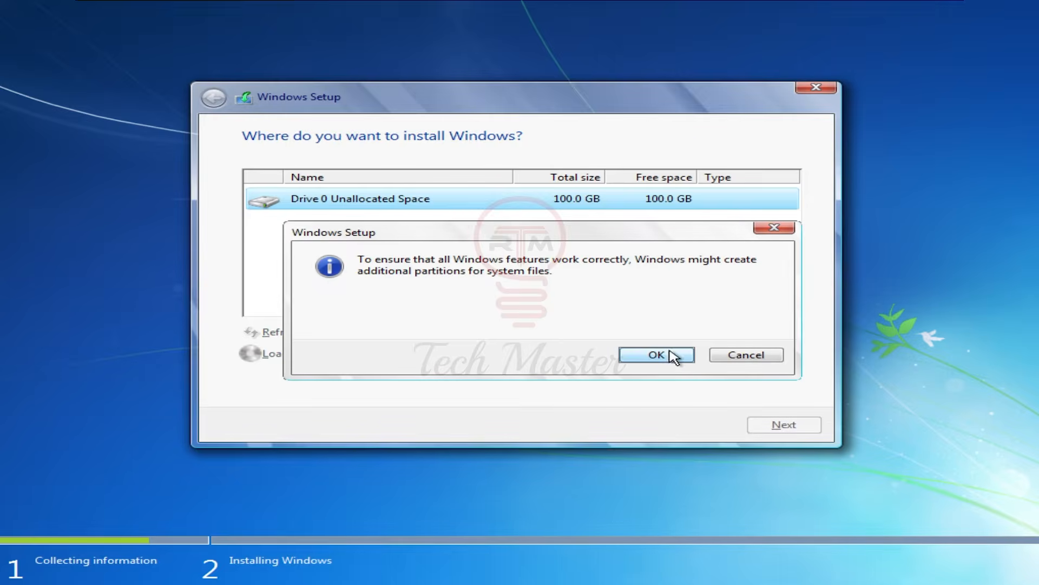
click(656, 355)
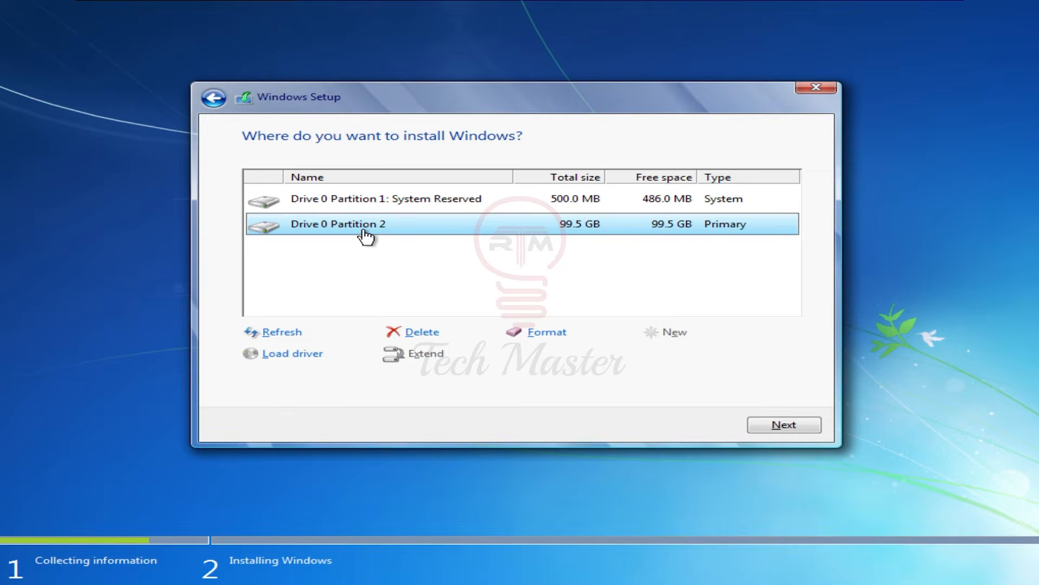
Step: Format Drive 0 Partition 2 and start installing Windows on it
click(557, 334)
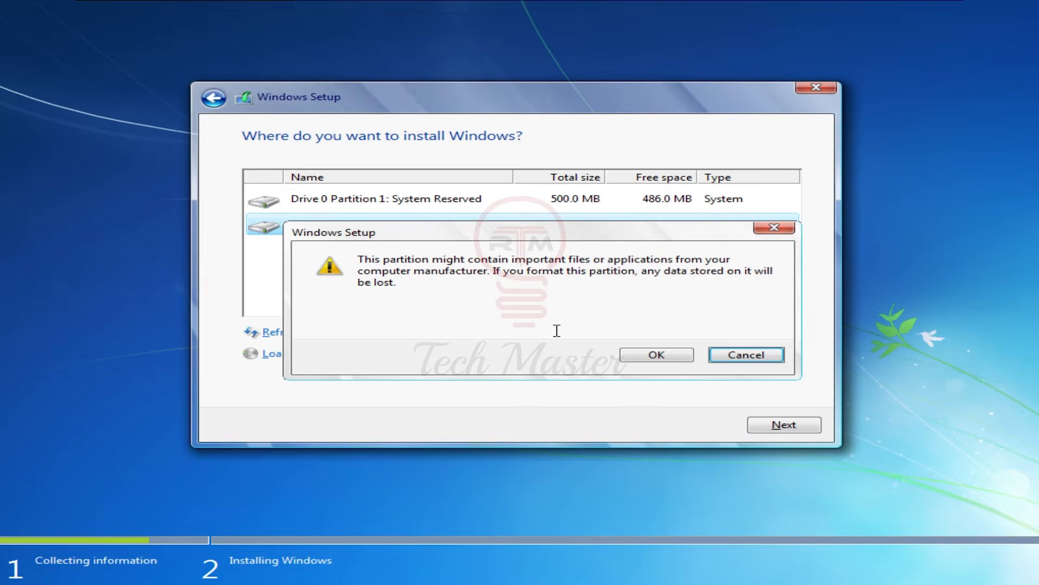
click(670, 356)
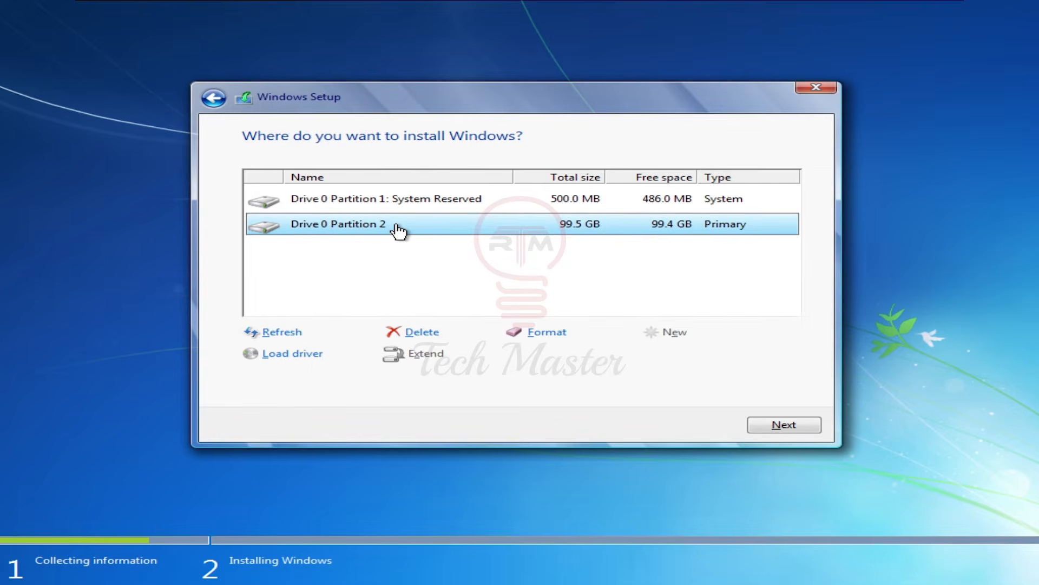
click(796, 427)
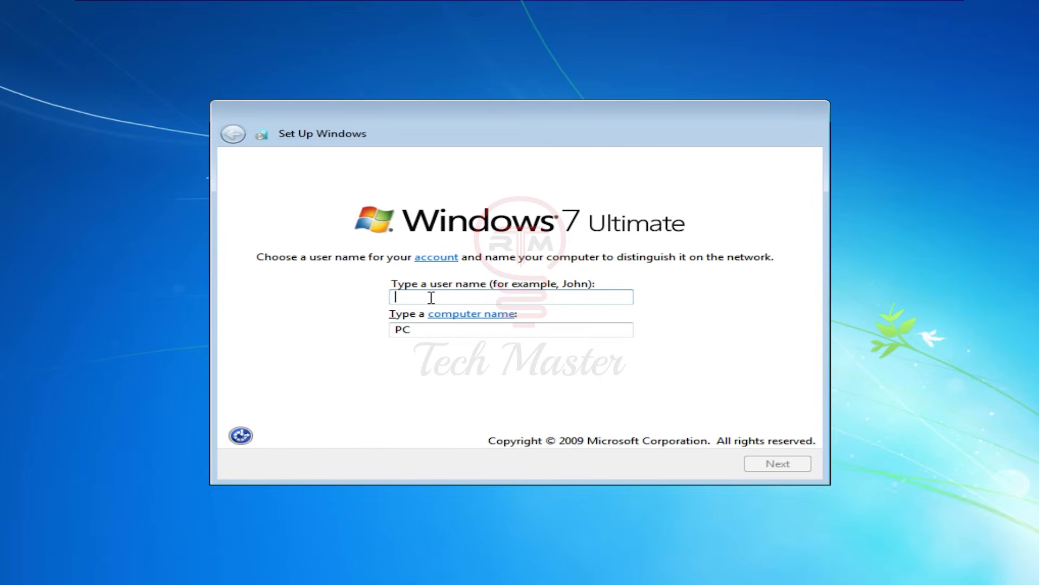
Step: Enter the account's user name, keep the suggested computer name, and continue without setting a password
text(Riaz)
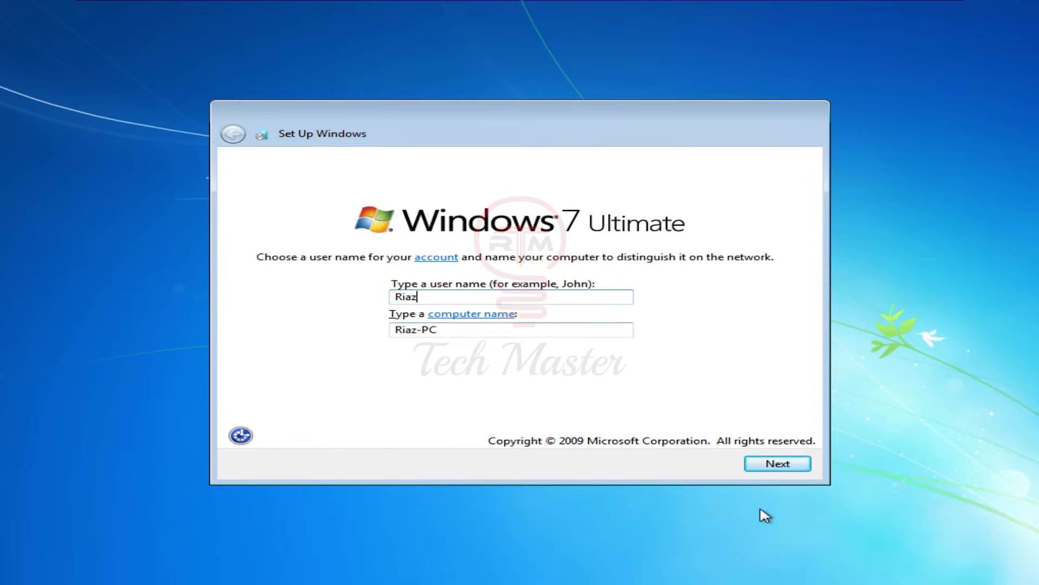
click(778, 464)
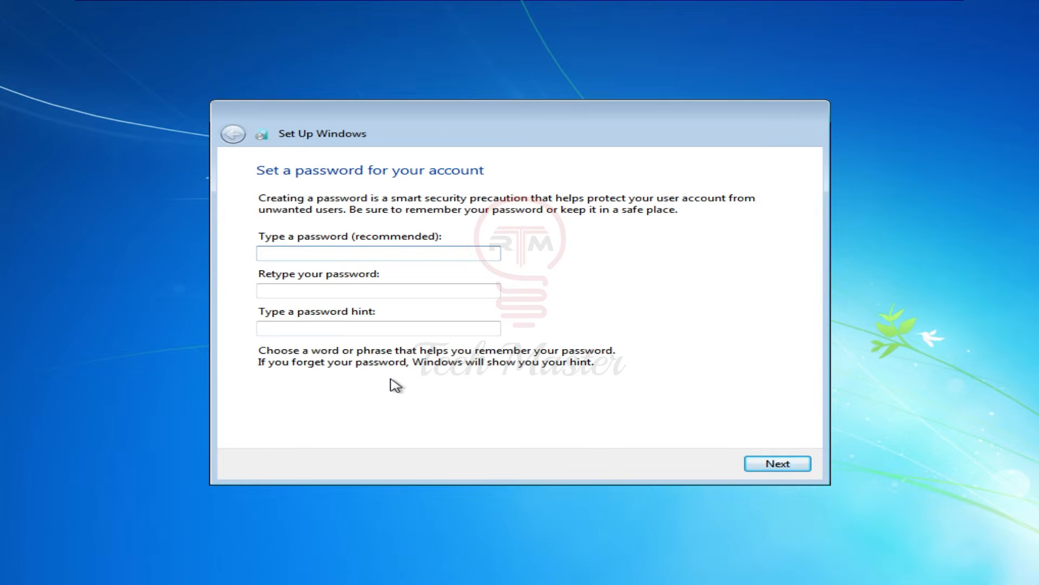
click(785, 464)
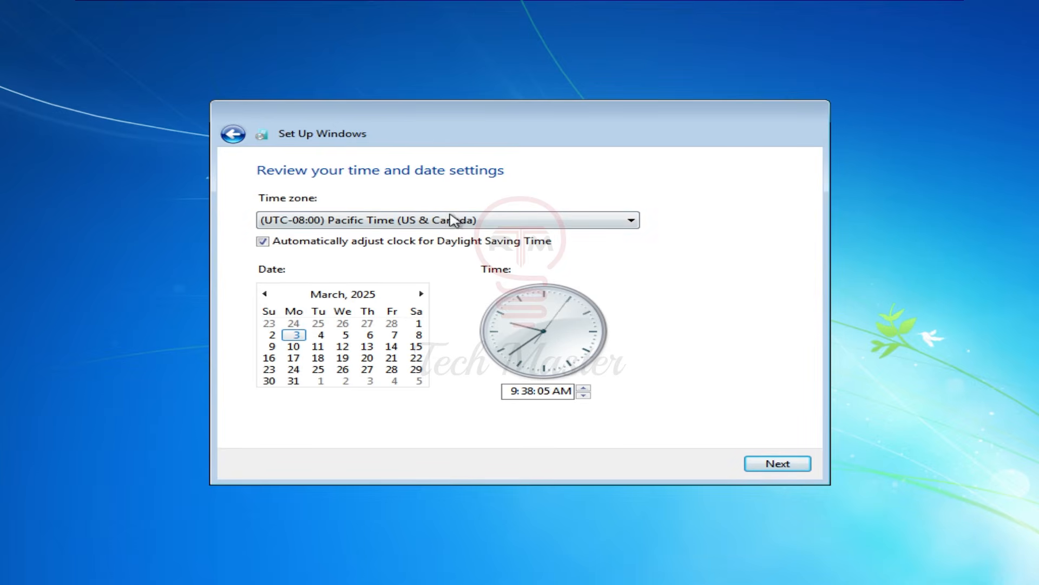
Step: Set the time zone to (UTC+06:00) Dhaka and choose Home network as the computer's location
click(445, 222)
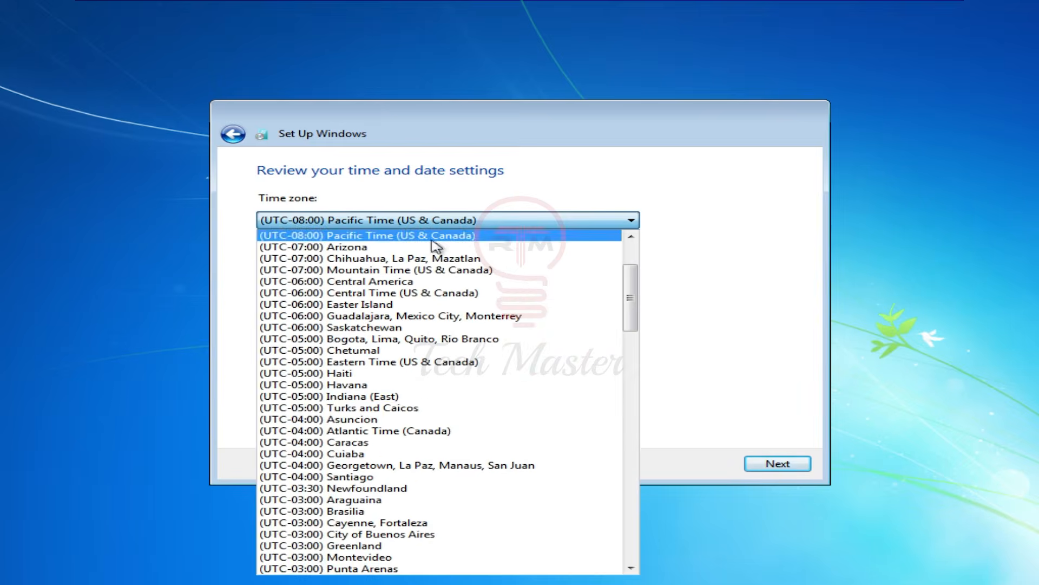
scroll(425, 325, down, 20)
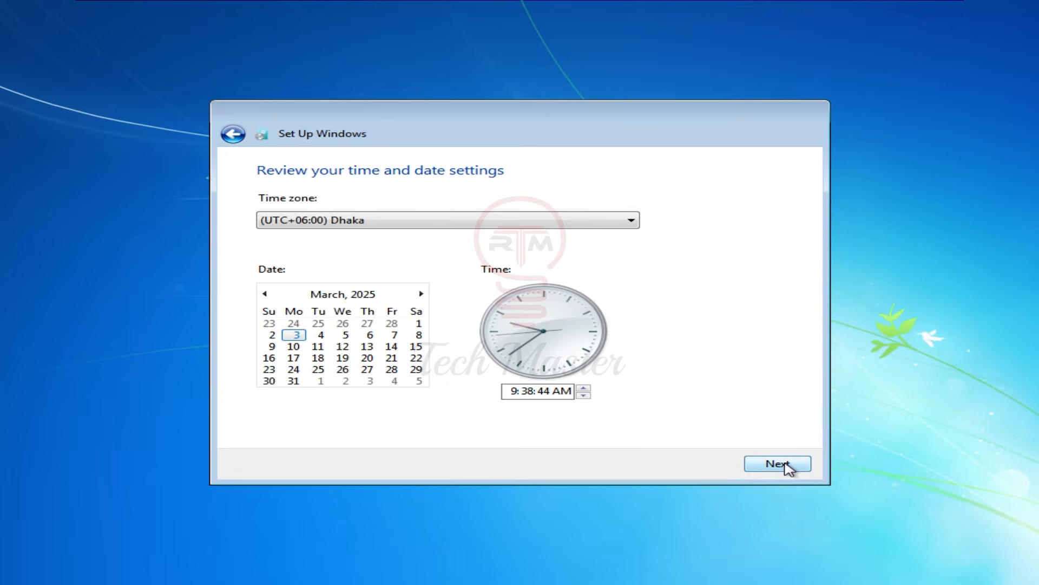
click(778, 464)
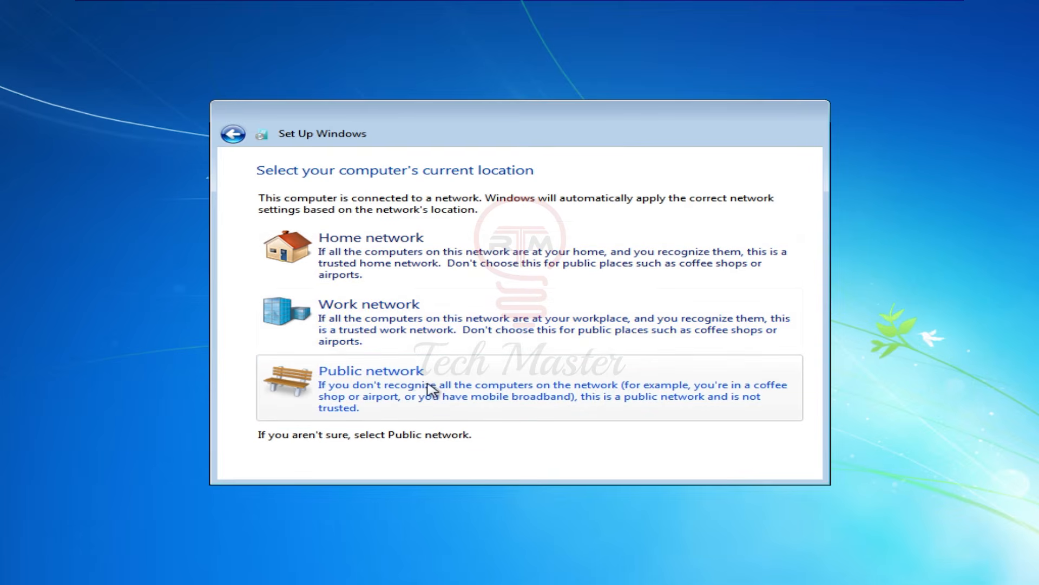
click(338, 265)
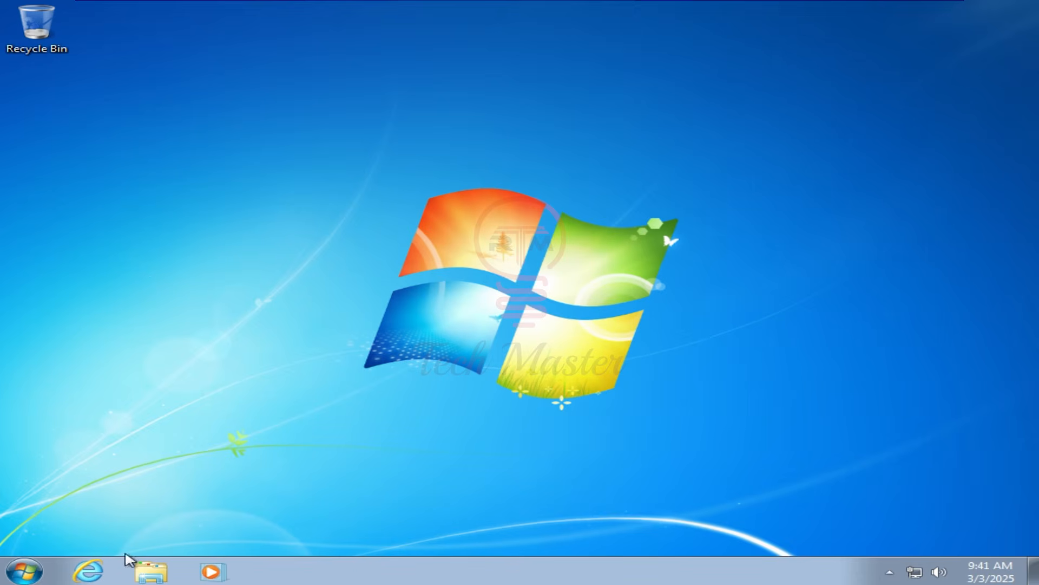
Step: Open Internet Explorer, search Google for "google chrome", and open the official Chrome page
click(98, 580)
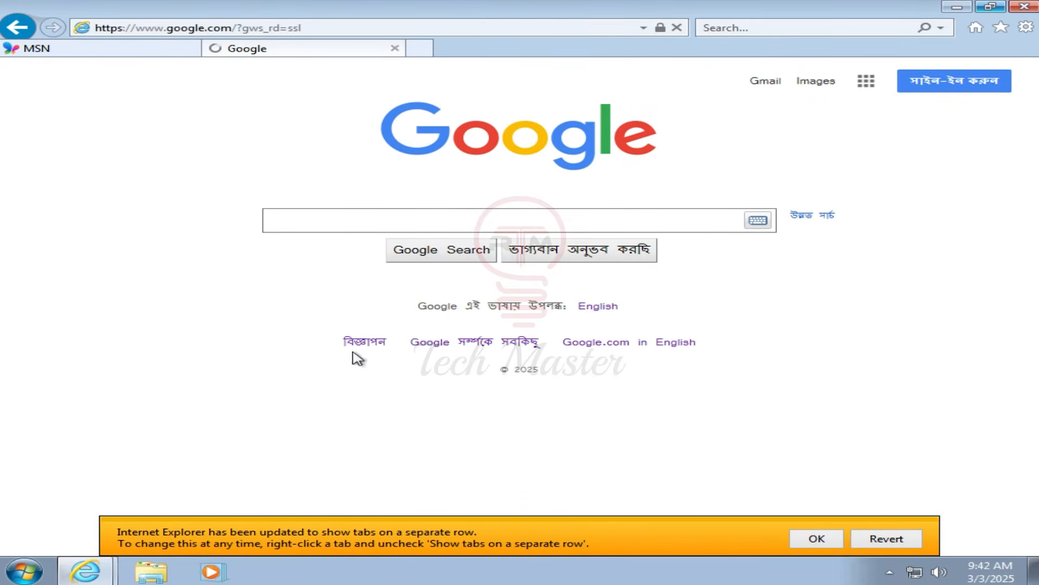
click(371, 220)
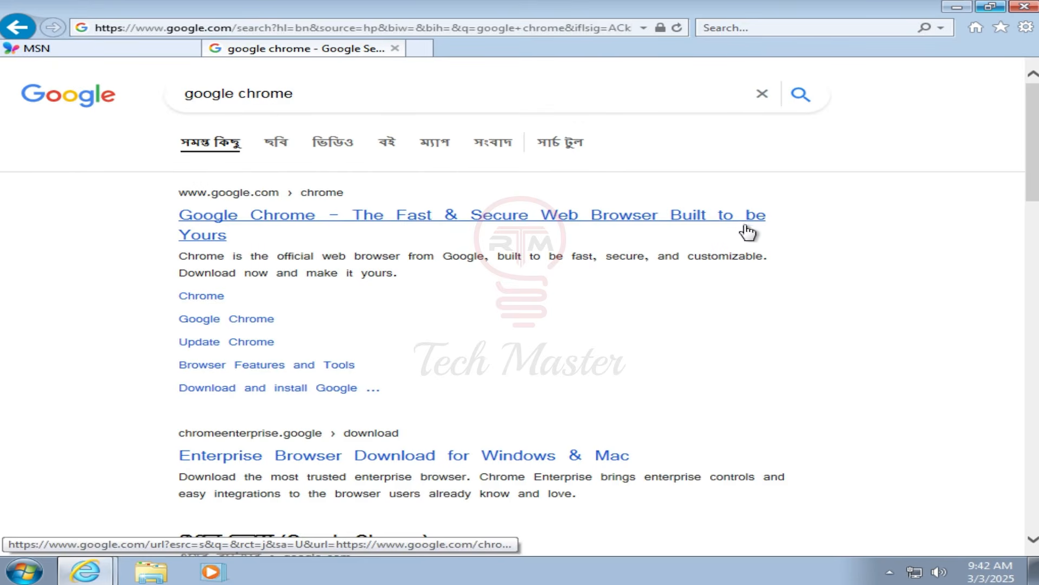
click(247, 219)
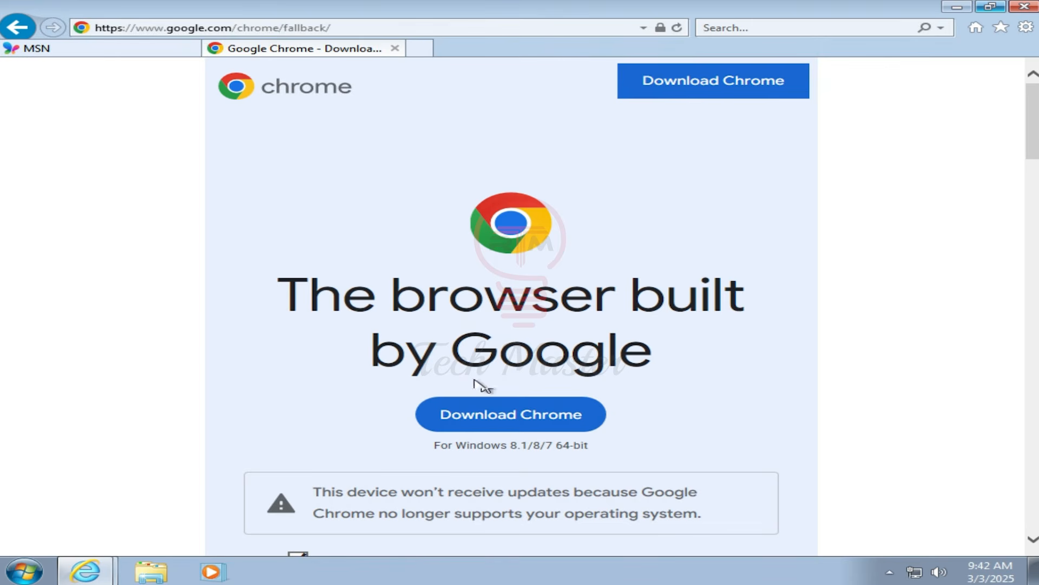
Step: Download and run ChromeSetup.exe, allow it to make changes, and open a new tab in the installed Chrome
click(516, 421)
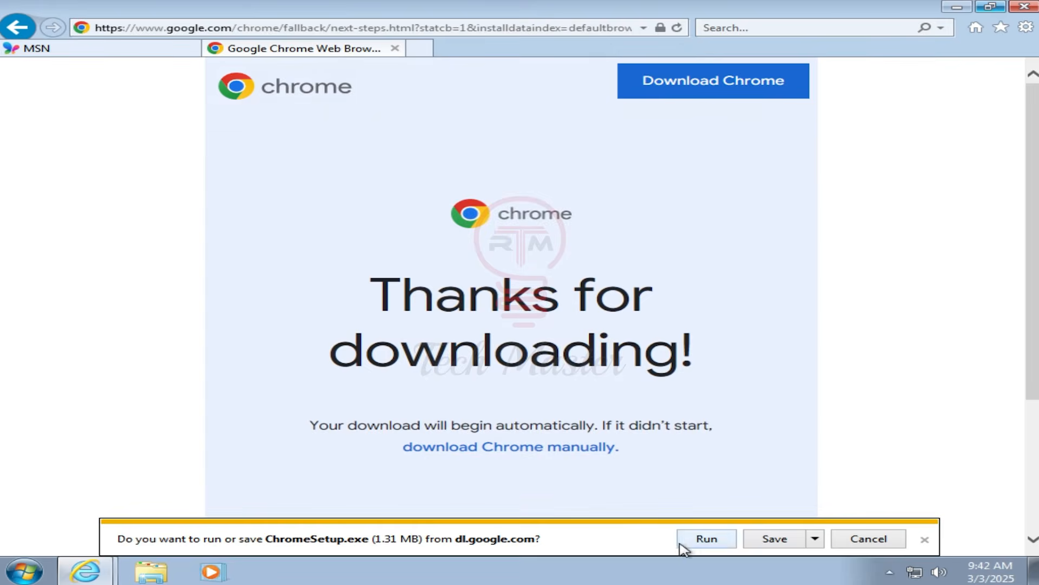
click(715, 542)
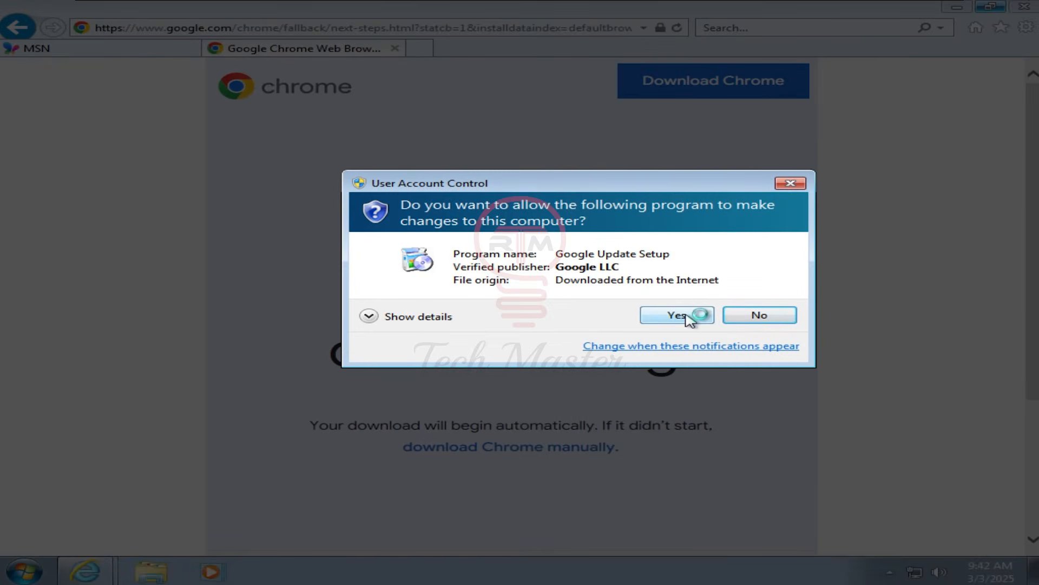
click(690, 317)
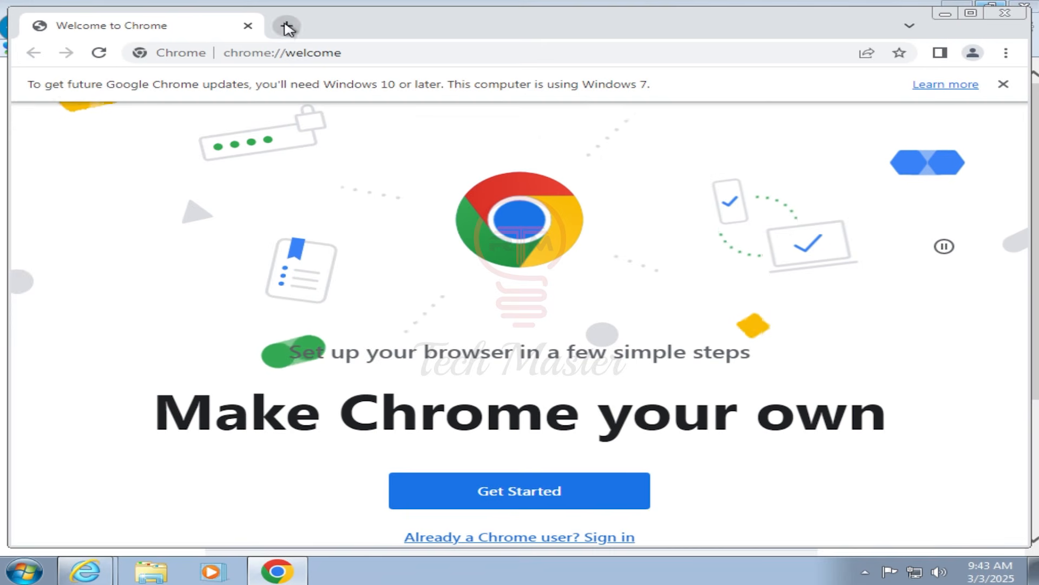
click(286, 25)
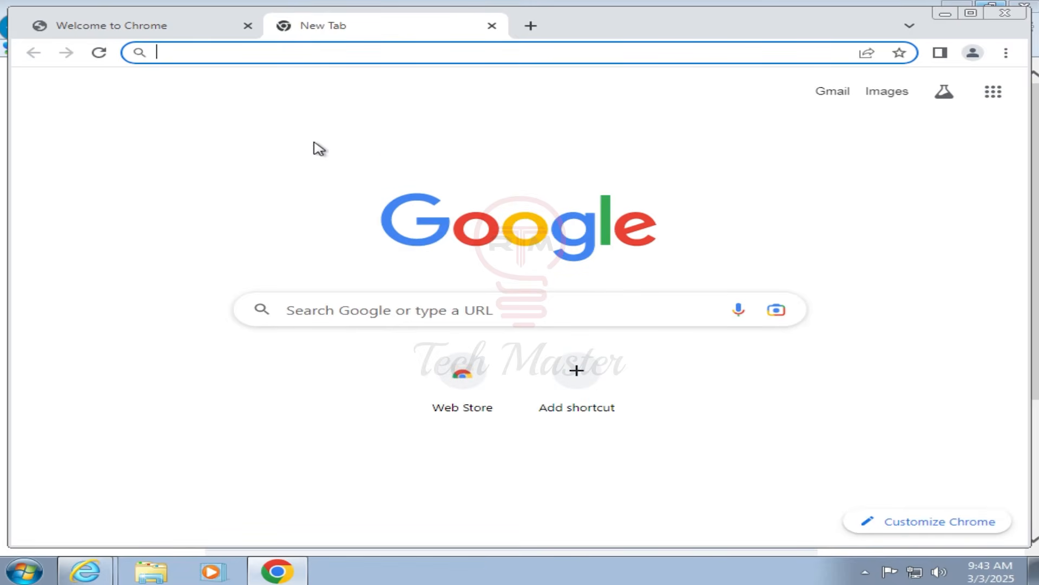